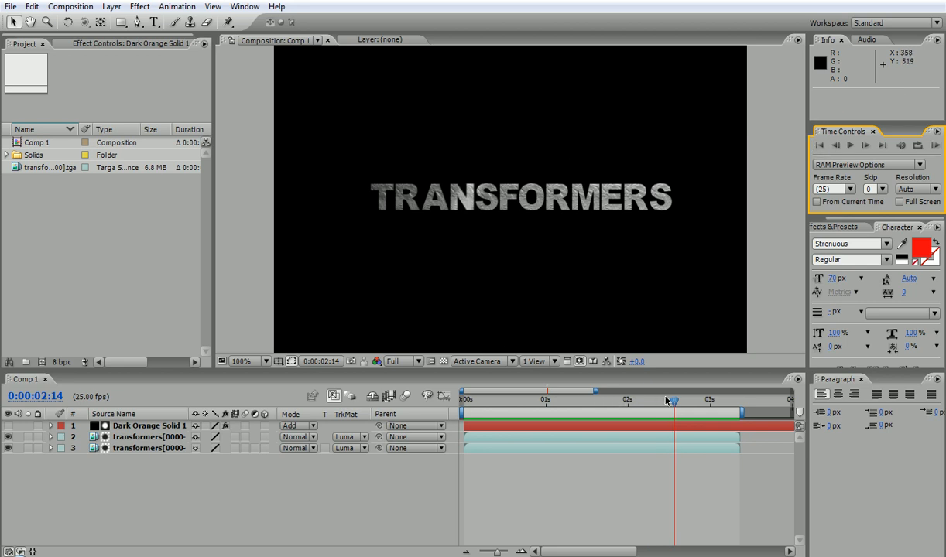
# - Scrub through the finished TRANSFORMERS title animation to review the light effect
pyautogui.moveTo(678, 406); pyautogui.dragTo(425, 313)
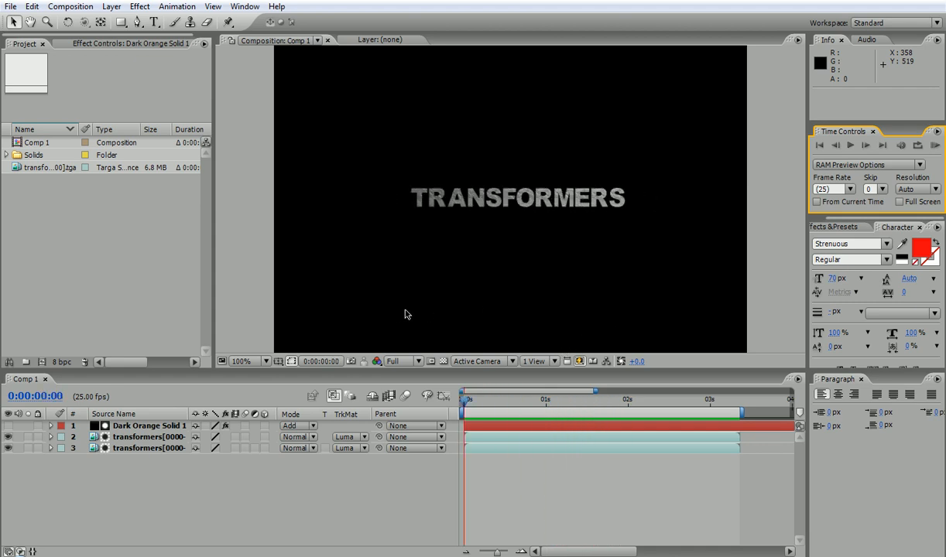
pyautogui.moveTo(466, 405); pyautogui.dragTo(451, 382)
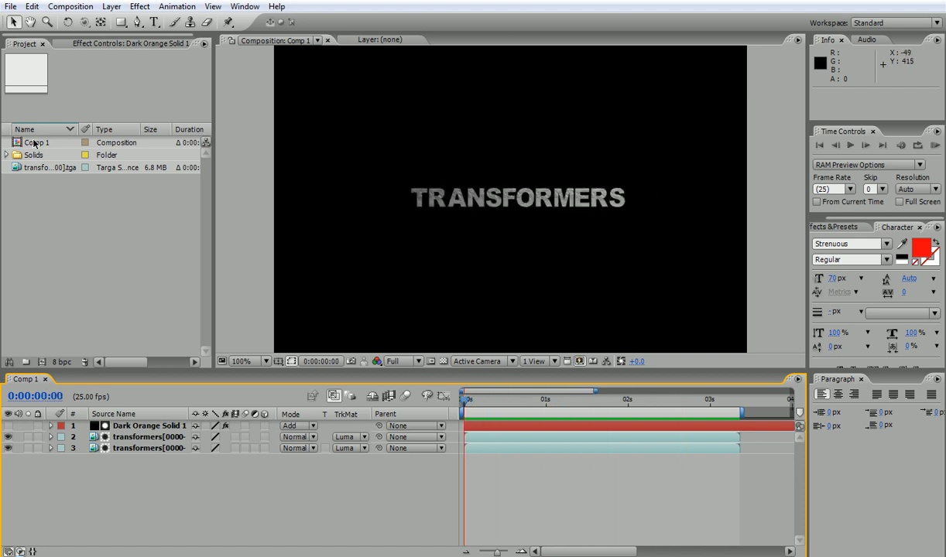
# - Start a new project and create a 10-second composition at 25 fps
pyautogui.click(10, 7)
pyautogui.moveTo(109, 22)
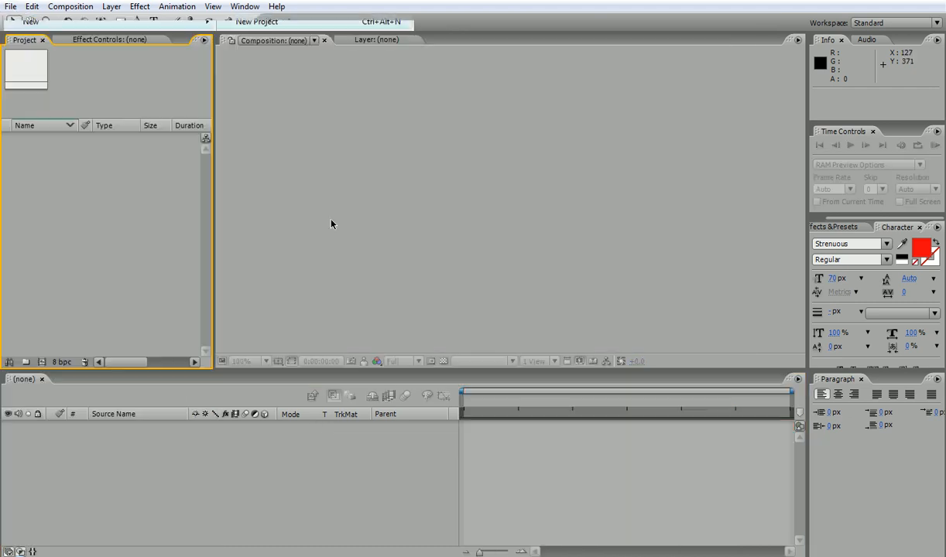
pyautogui.click(42, 363)
pyautogui.click(385, 294)
# - Import the Targa sequence starting at transformers0000 from the Transformers Logo folder, letting the program guess its alpha interpretation
pyautogui.doubleClick(60, 219)
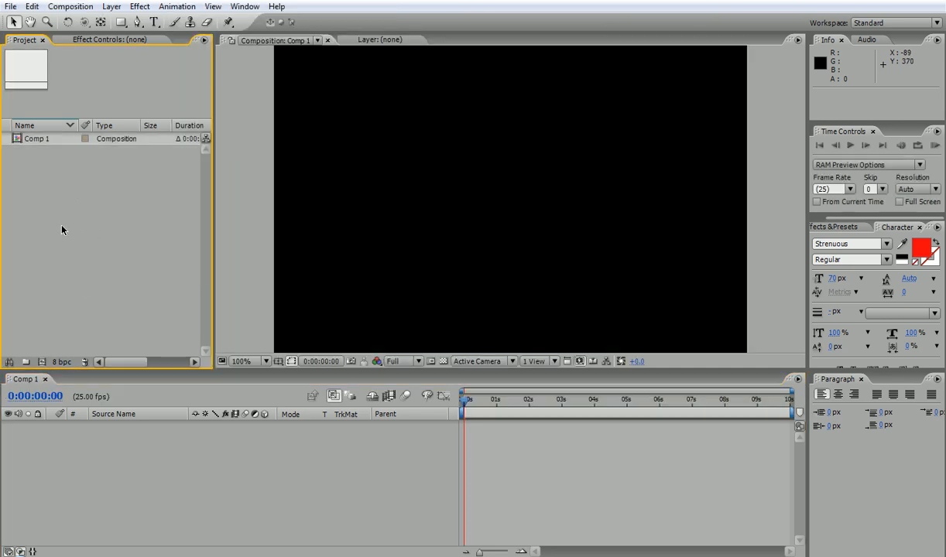
pyautogui.click(249, 100)
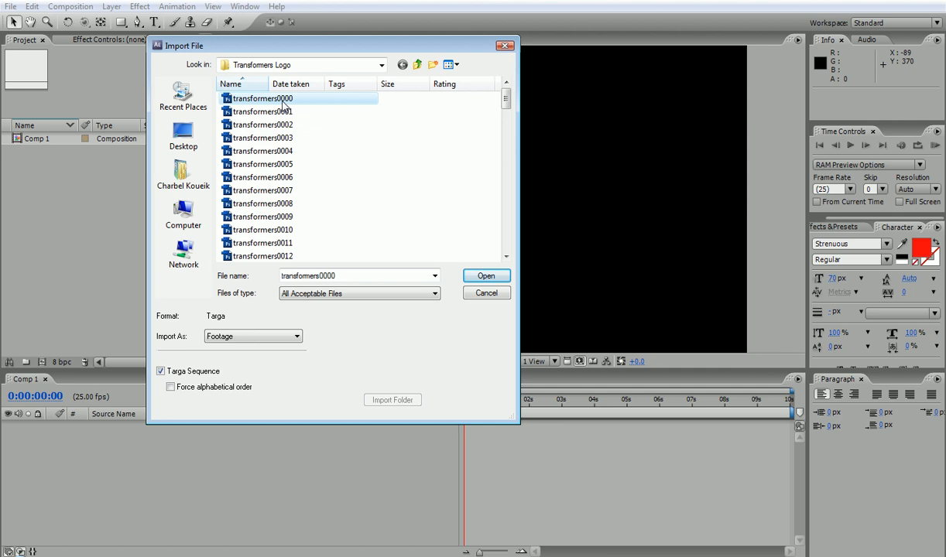
pyautogui.click(495, 277)
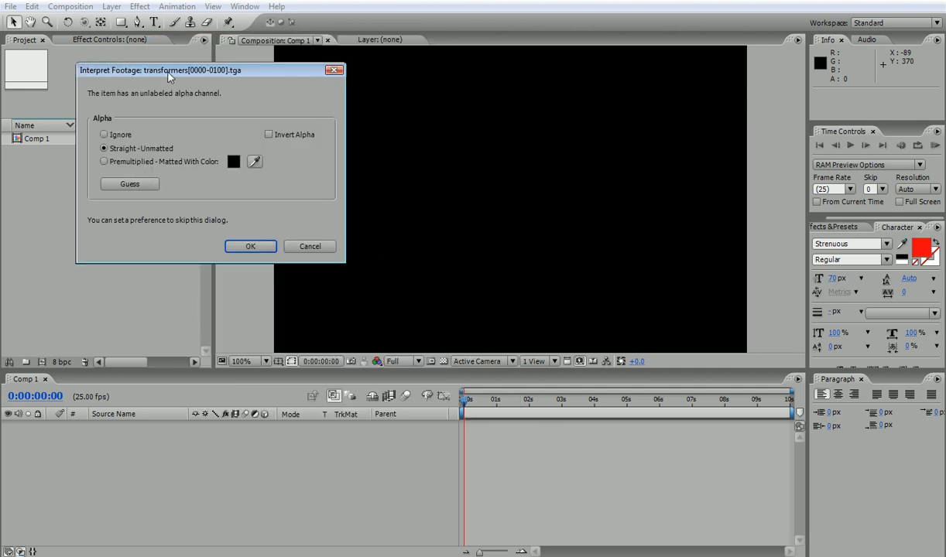
pyautogui.moveTo(160, 68); pyautogui.dragTo(169, 106)
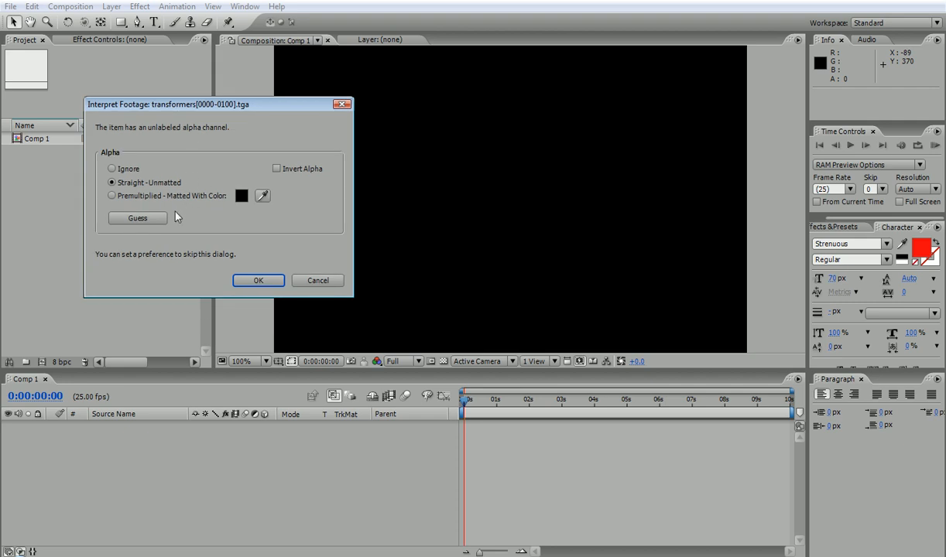
pyautogui.click(154, 219)
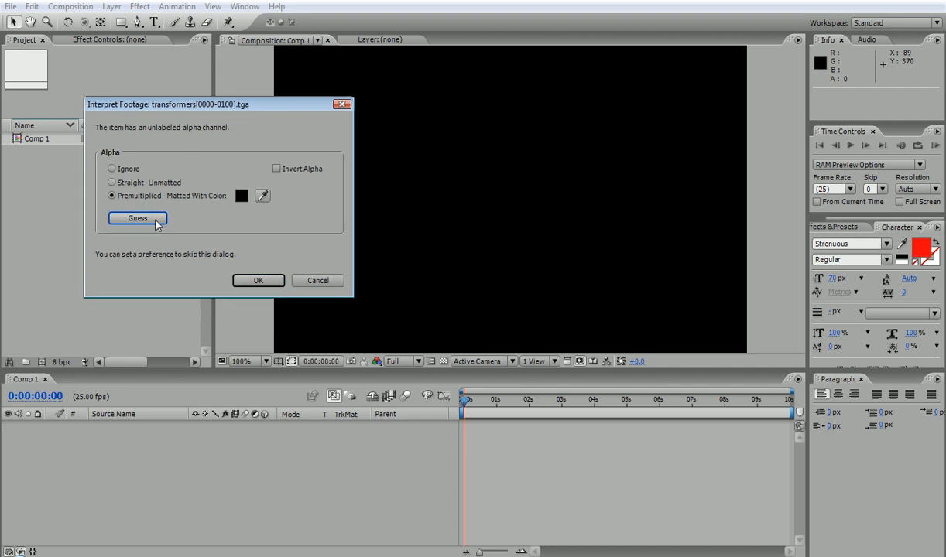
pyautogui.click(256, 281)
# - Add the transformers sequence to Comp 1 as a layer and move the current time to 0:00:02:04
pyautogui.moveTo(52, 151); pyautogui.dragTo(72, 437)
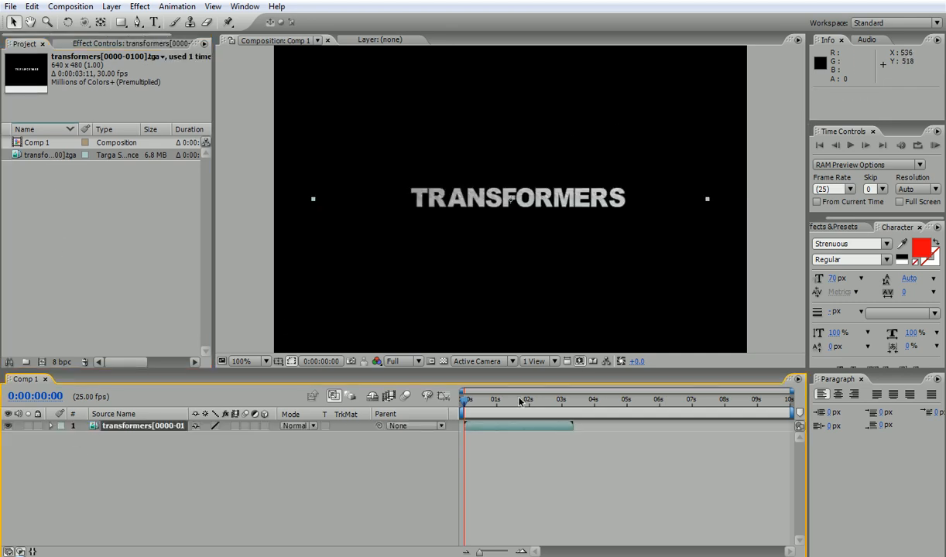
pyautogui.moveTo(472, 401); pyautogui.dragTo(537, 403)
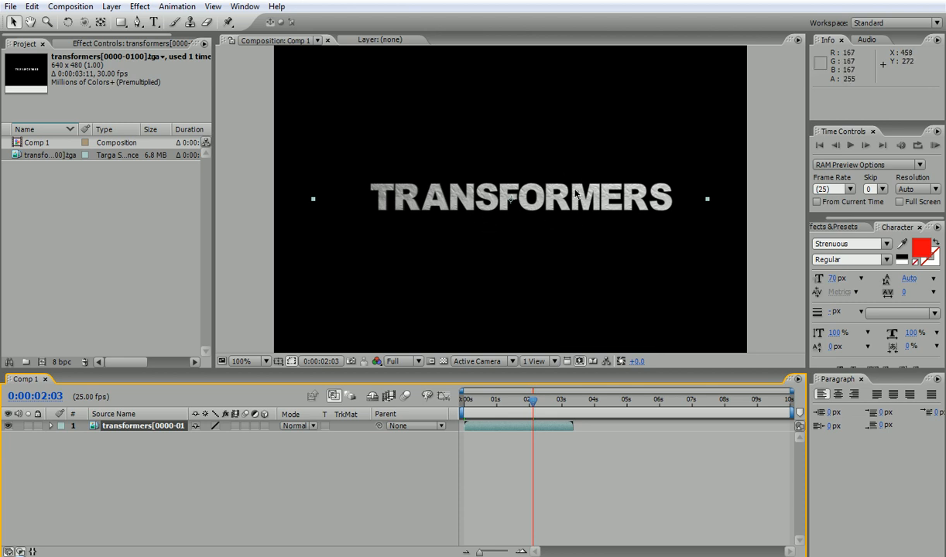
pyautogui.click(535, 401)
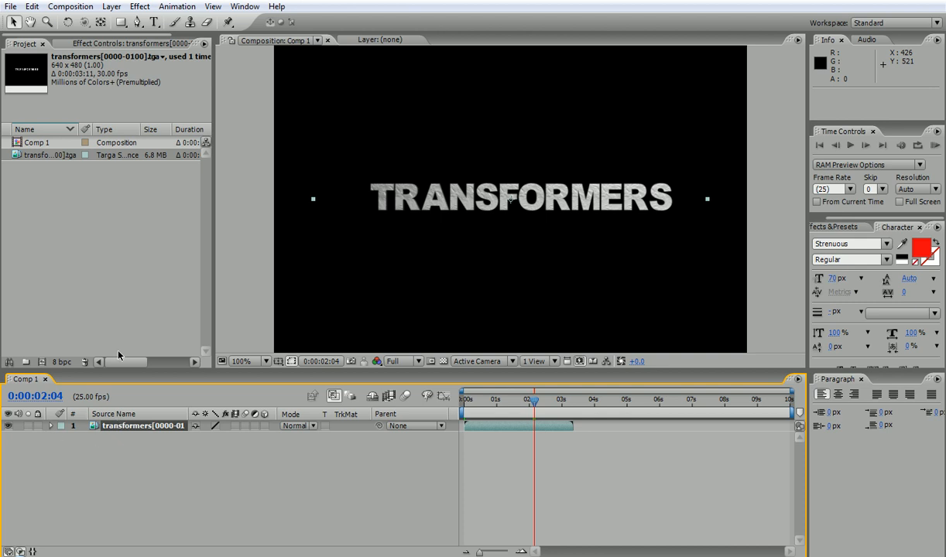
# - Apply the CC Light Sweep effect to the transformers layer and set its Sweep Intensity to 3
pyautogui.click(139, 6)
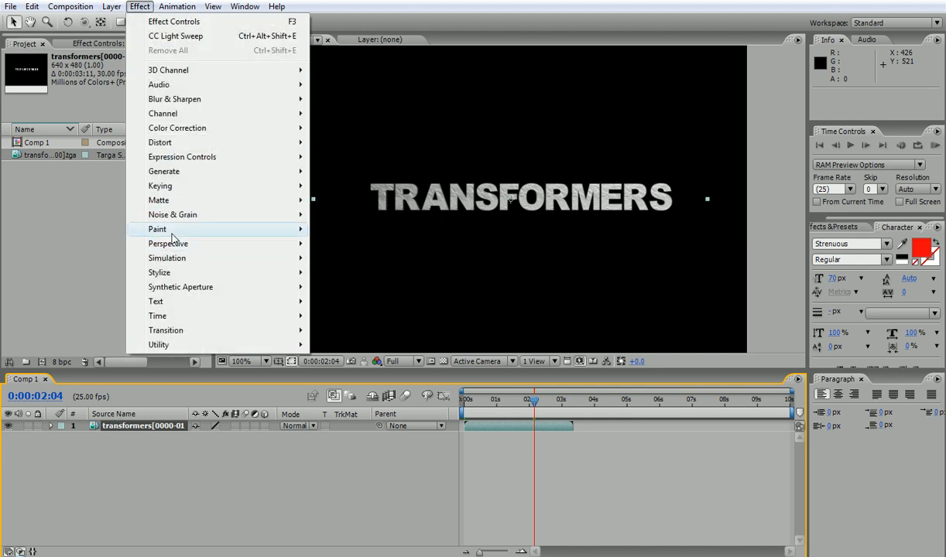
pyautogui.moveTo(173, 239)
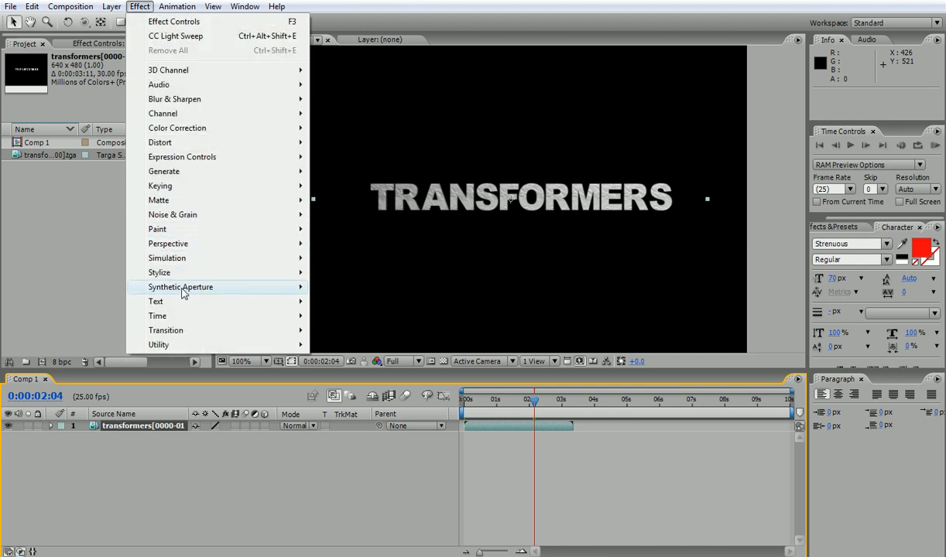
pyautogui.moveTo(186, 292)
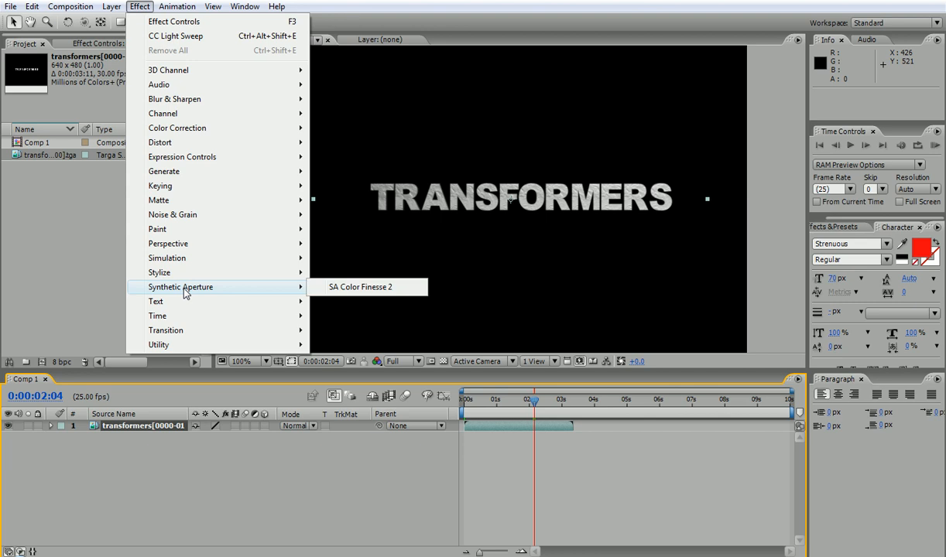
pyautogui.moveTo(195, 173)
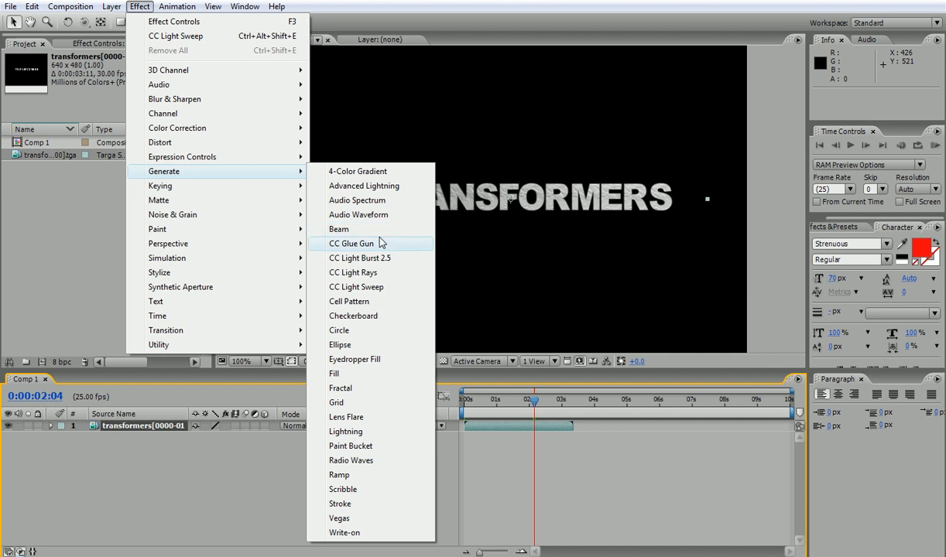
pyautogui.click(379, 292)
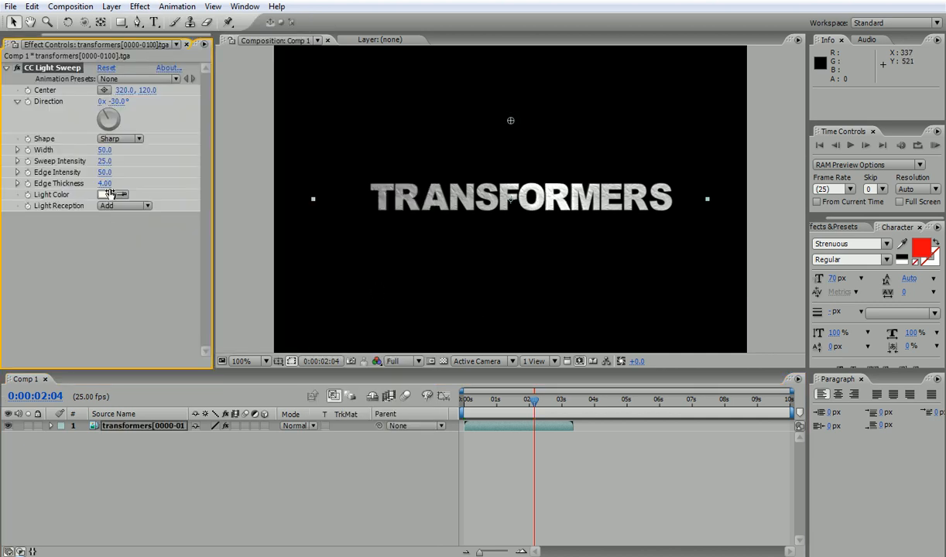
pyautogui.moveTo(101, 161); pyautogui.dragTo(85, 155)
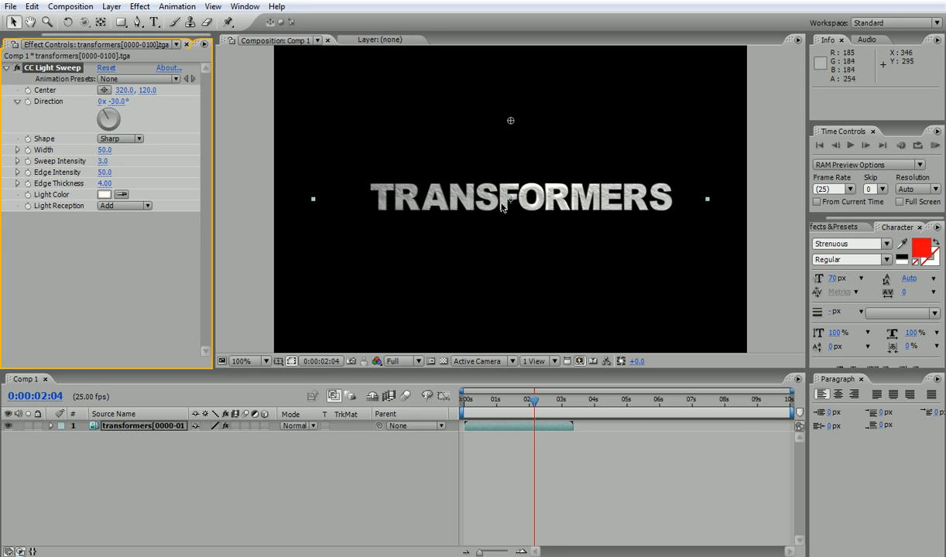
pyautogui.press('.')
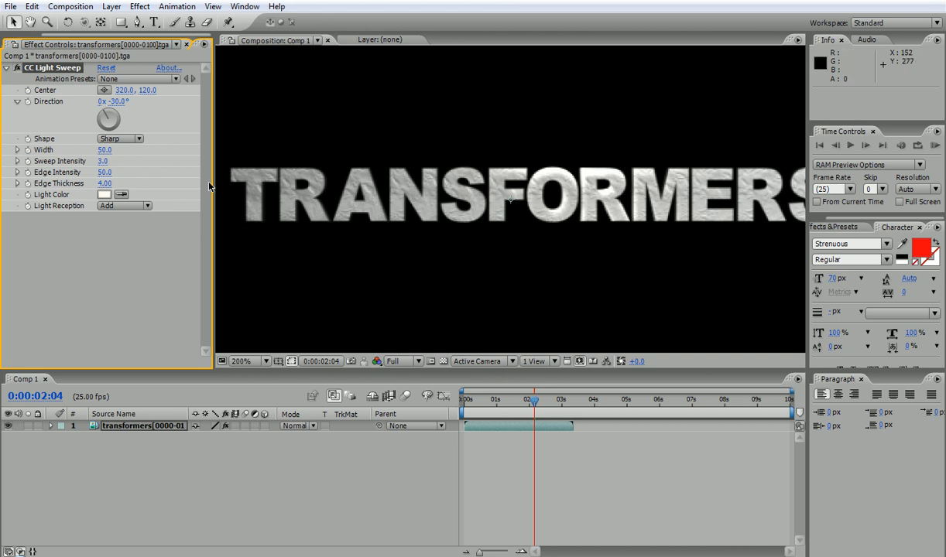
pyautogui.press(',')
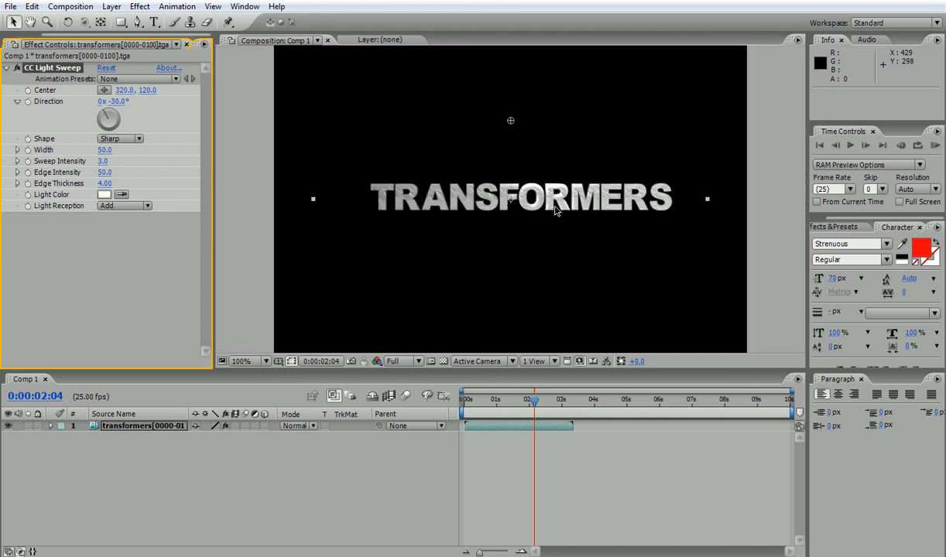
# - Move the light sweep's center across the title, ending above its first letters at about 127, 144
pyautogui.click(104, 91)
pyautogui.click(563, 153)
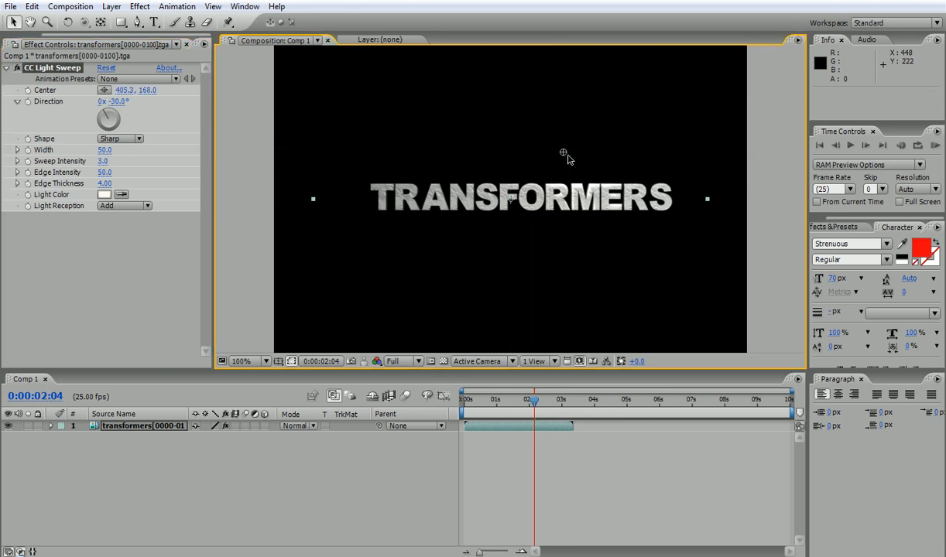
pyautogui.moveTo(563, 153); pyautogui.dragTo(388, 141)
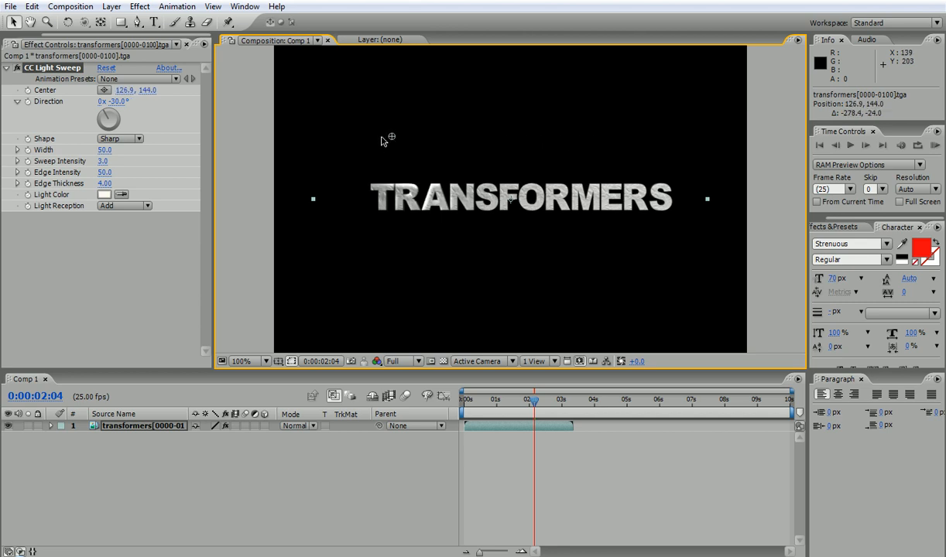
# - Try the Linear and Smooth shapes for the light sweep and return to Sharp
pyautogui.click(118, 139)
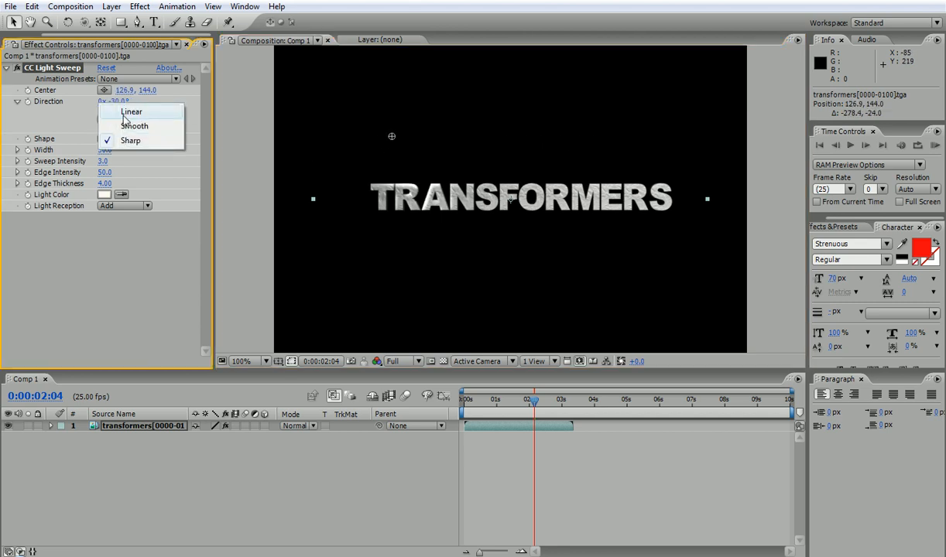
pyautogui.click(122, 116)
pyautogui.click(124, 141)
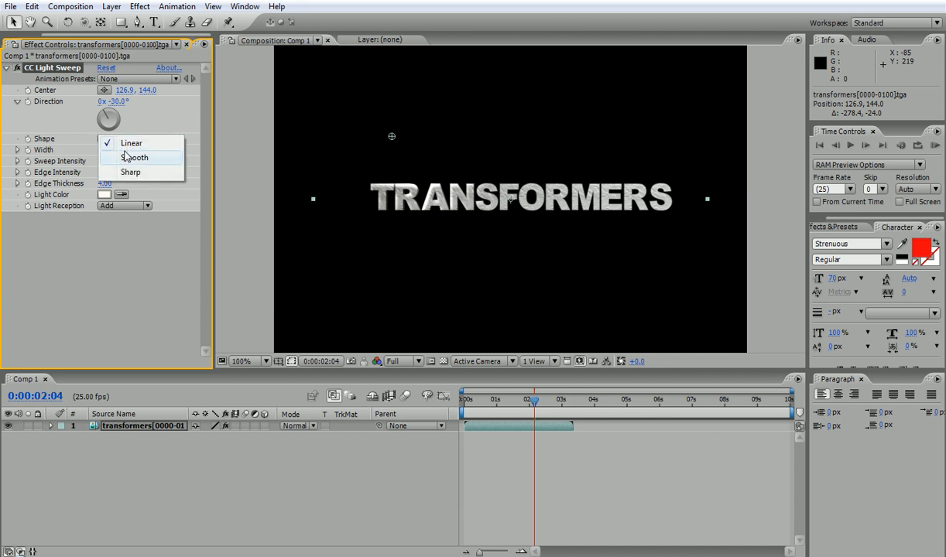
pyautogui.click(130, 159)
pyautogui.click(126, 140)
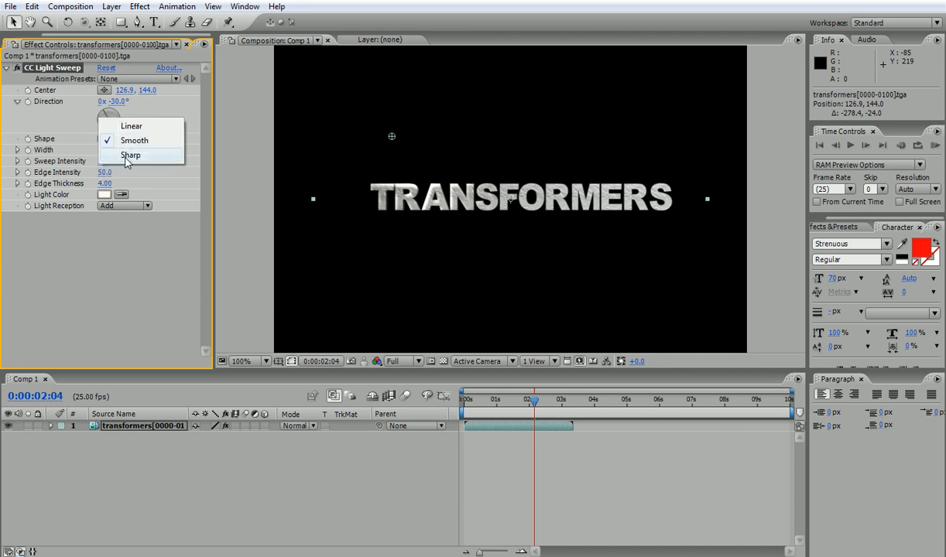
pyautogui.click(127, 155)
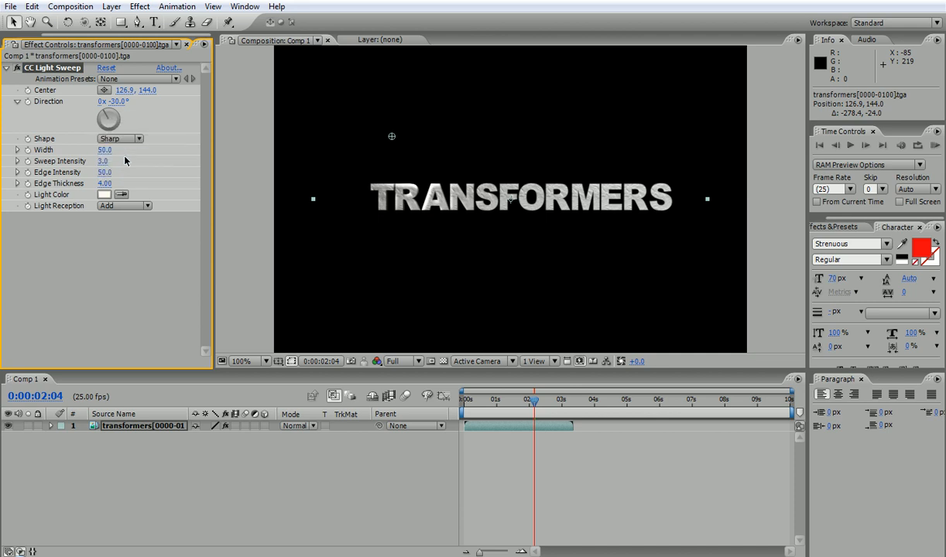
# - Try Cutout as the sweep's Light Reception mode and set it back to Add
pyautogui.click(123, 205)
pyautogui.click(139, 239)
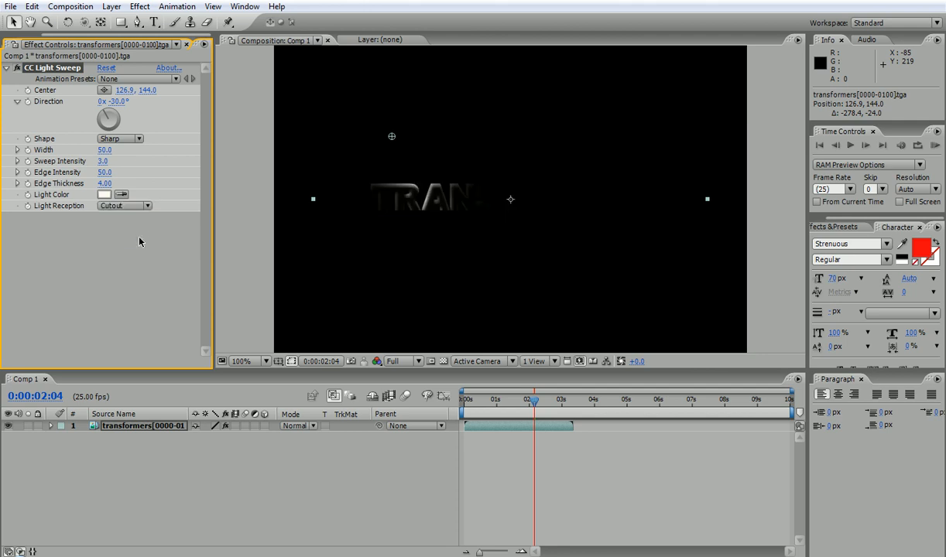
pyautogui.click(141, 207)
pyautogui.click(130, 177)
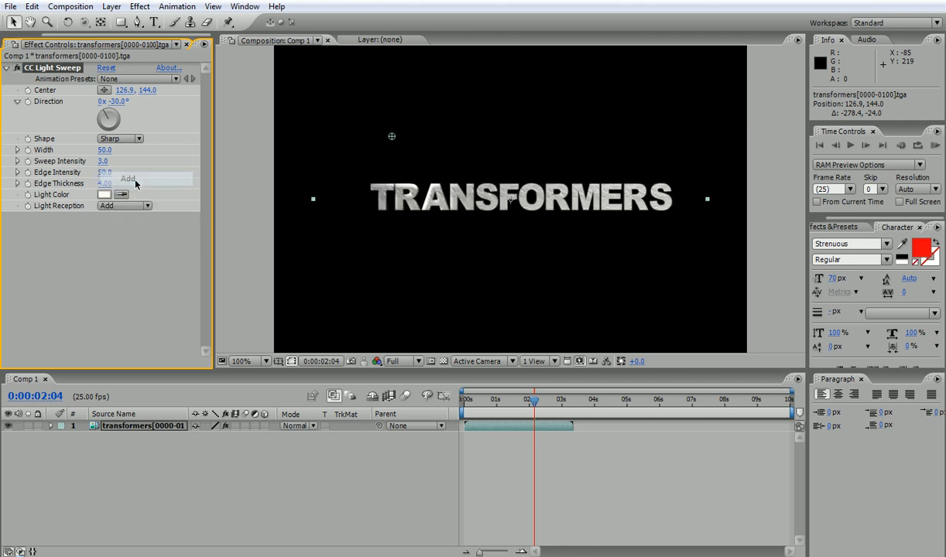
# - Try Light Reception as Composite and Cutout, moving the cutout sweep's center to about 480, 186, and return to Add
pyautogui.click(126, 207)
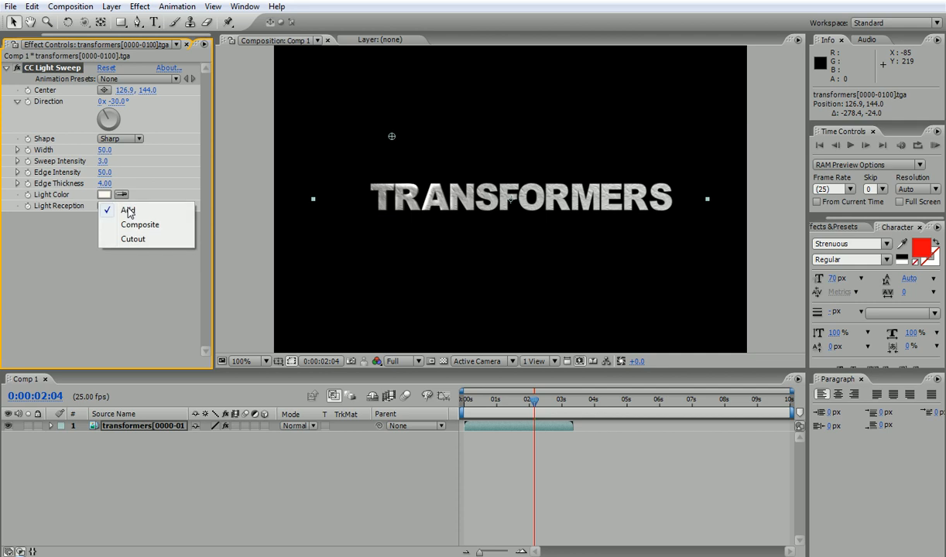
pyautogui.click(129, 222)
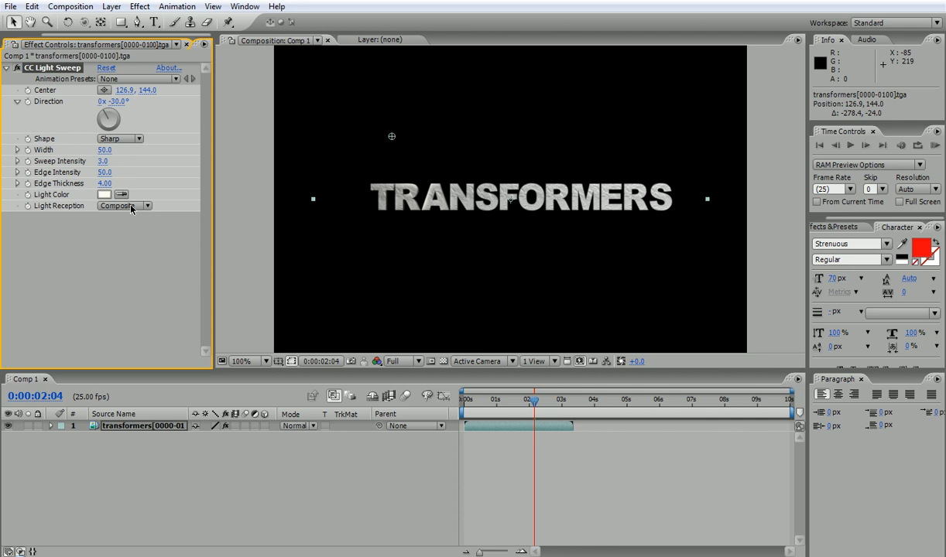
pyautogui.click(131, 206)
pyautogui.click(136, 225)
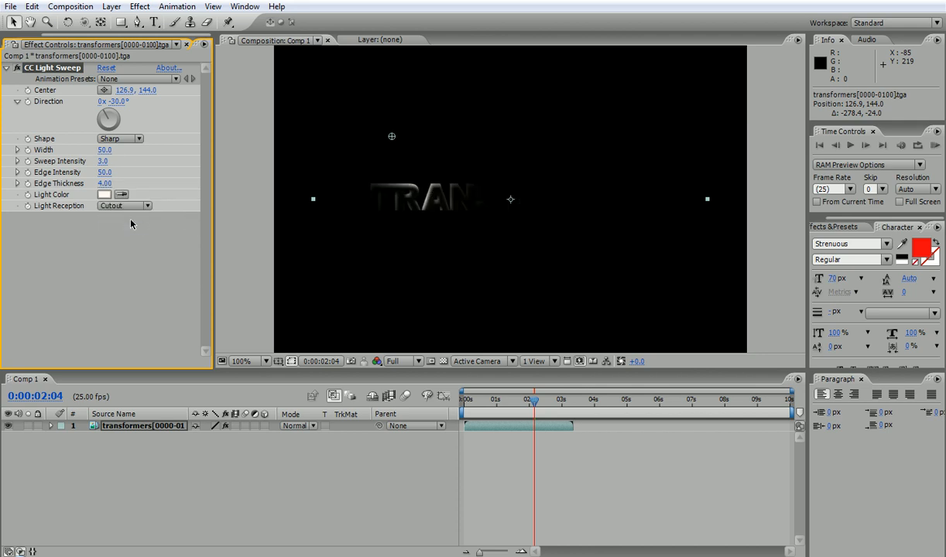
pyautogui.moveTo(394, 137); pyautogui.dragTo(609, 164)
pyautogui.click(119, 207)
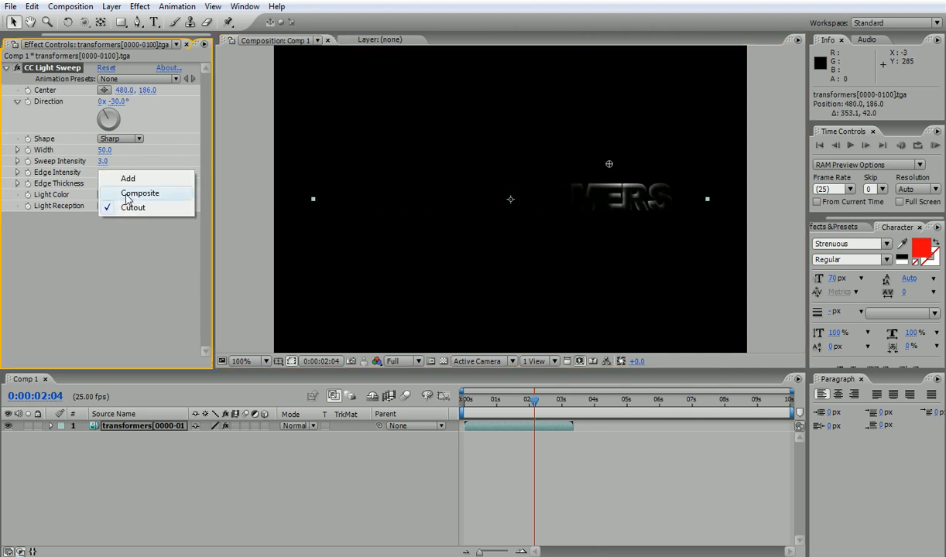
pyautogui.click(128, 179)
# - Set the sweep's Edge Intensity to 137 and move its center across the text to about 620, 186
pyautogui.moveTo(618, 174); pyautogui.dragTo(437, 160)
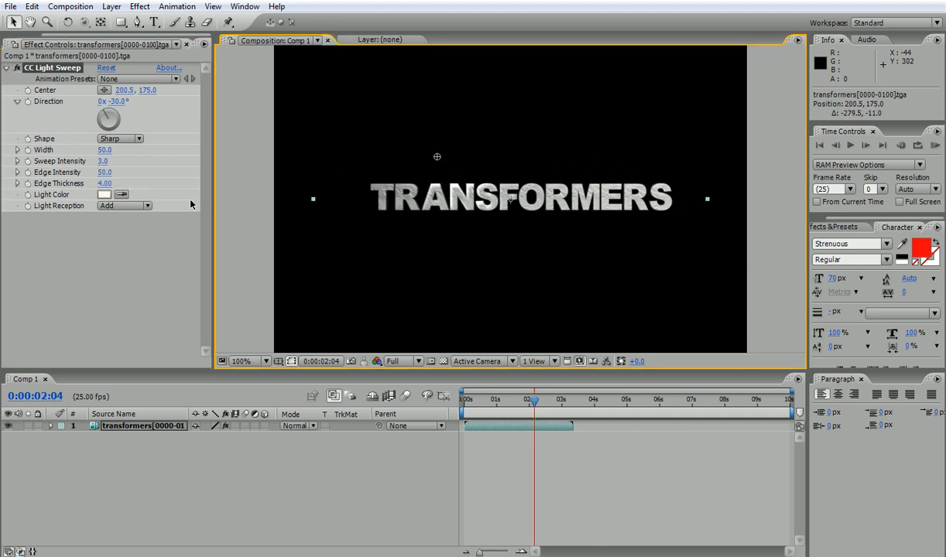
pyautogui.moveTo(101, 175); pyautogui.dragTo(160, 167)
pyautogui.moveTo(437, 161); pyautogui.dragTo(697, 169)
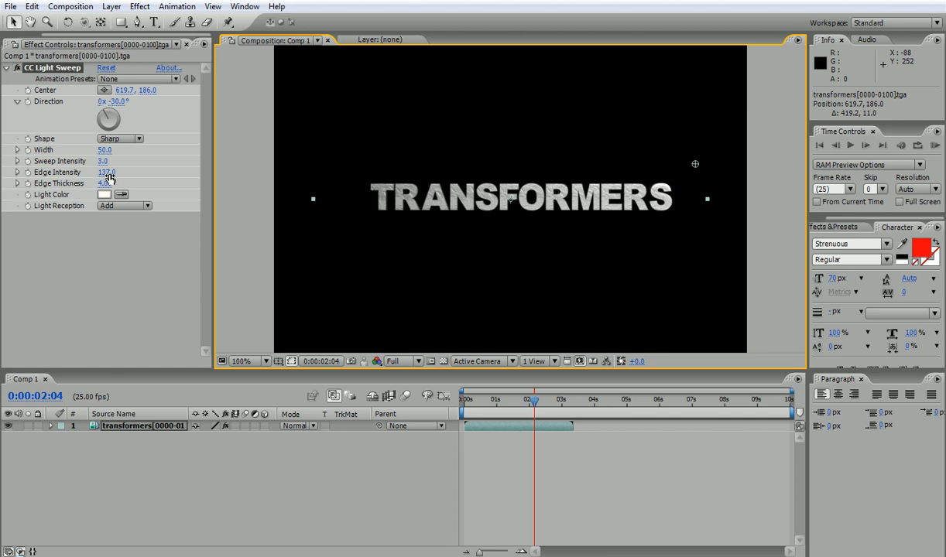
# - Rotate the light sweep's direction to +69° and move its center to about 435, 152 above the title
pyautogui.moveTo(109, 118); pyautogui.dragTo(133, 116)
pyautogui.moveTo(695, 165)
pyautogui.mouseDown()
pyautogui.moveTo(613, 152)
pyautogui.moveTo(407, 148)
pyautogui.moveTo(638, 160)
pyautogui.moveTo(700, 182)
pyautogui.mouseUp()
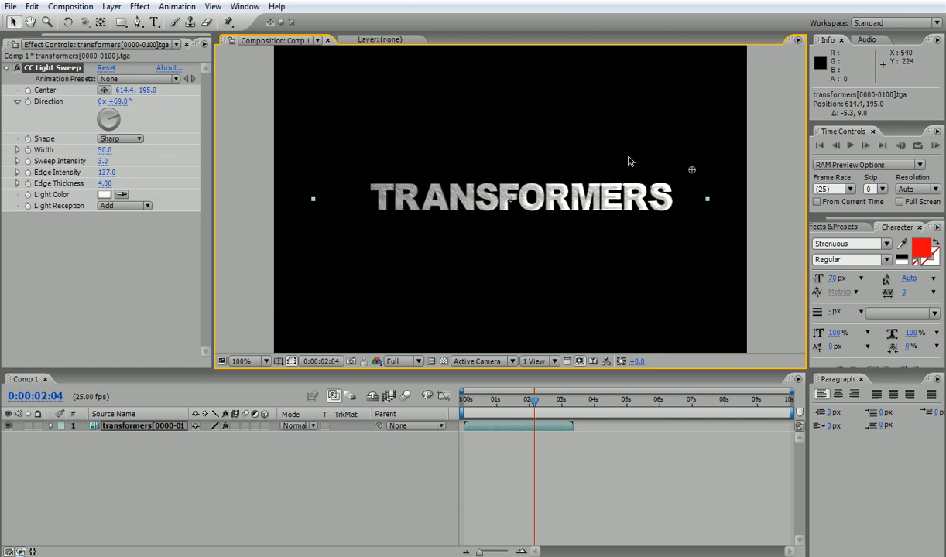
pyautogui.moveTo(692, 171); pyautogui.dragTo(581, 141)
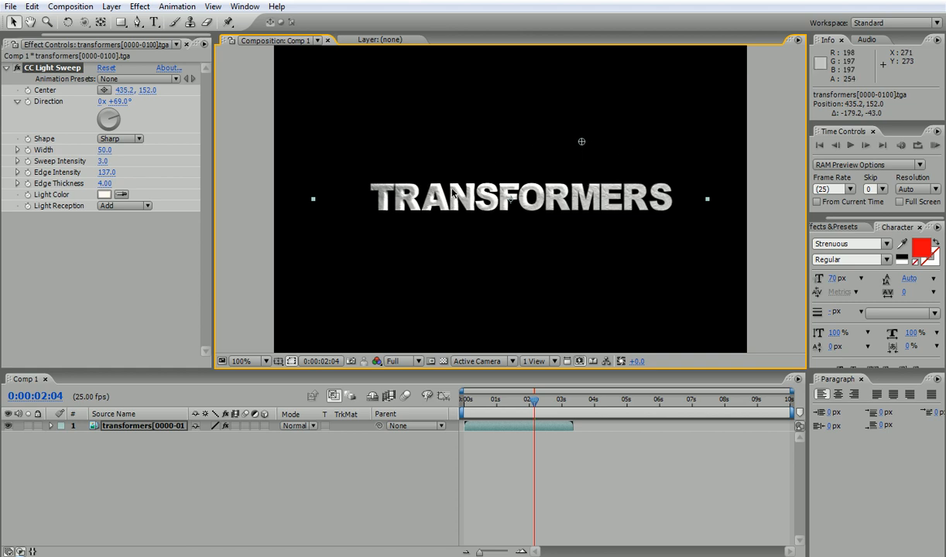
# - Add a black 720 × 576 solid above the title layer and apply CC Light Sweep to it
pyautogui.hotkey('ctrl', 'y')
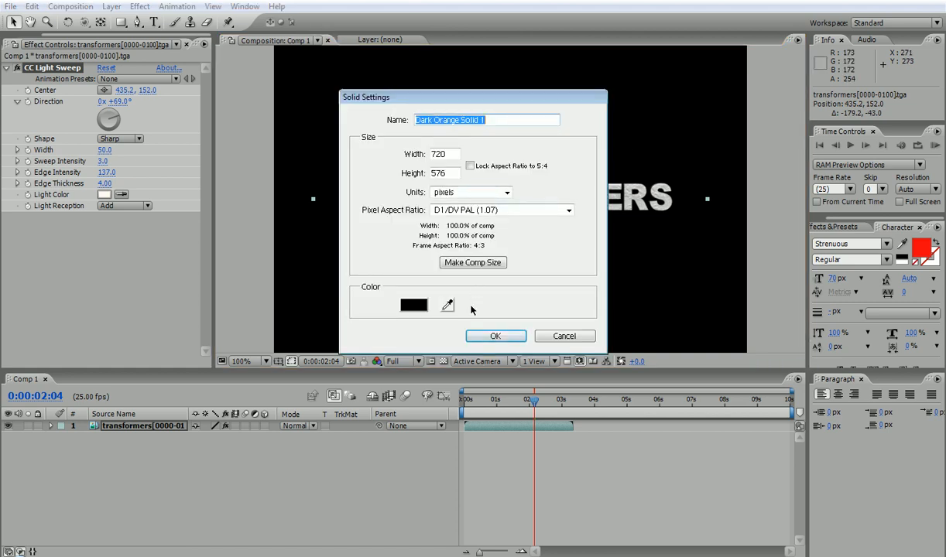
pyautogui.click(495, 336)
pyautogui.click(139, 6)
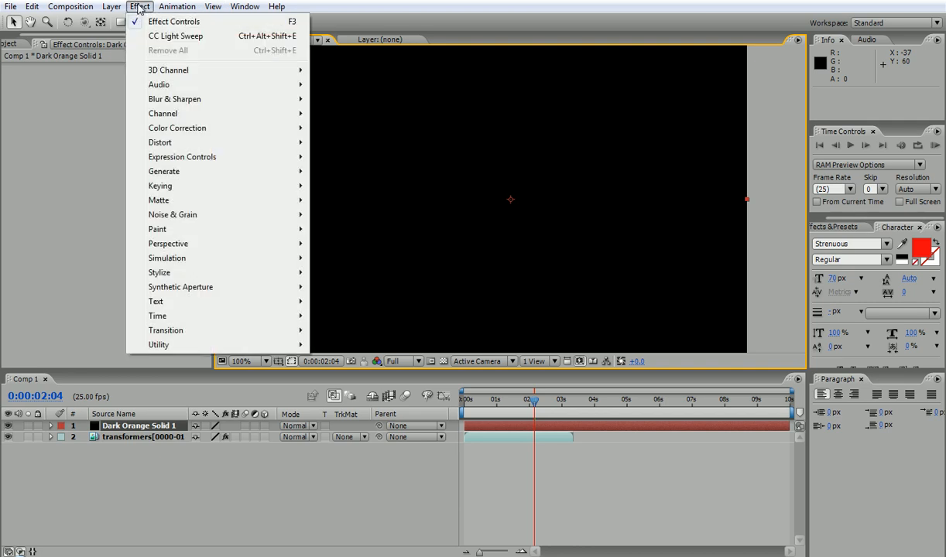
pyautogui.click(170, 36)
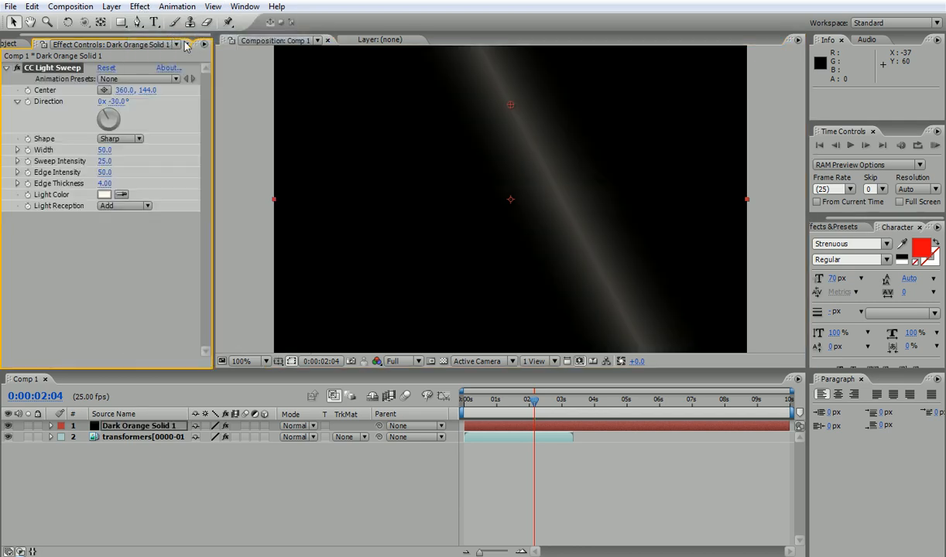
# - Move the solid's sweep center to about 487, 222, rotate its direction to +25°, and set Sweep Intensity to 173
pyautogui.moveTo(513, 107); pyautogui.dragTo(596, 160)
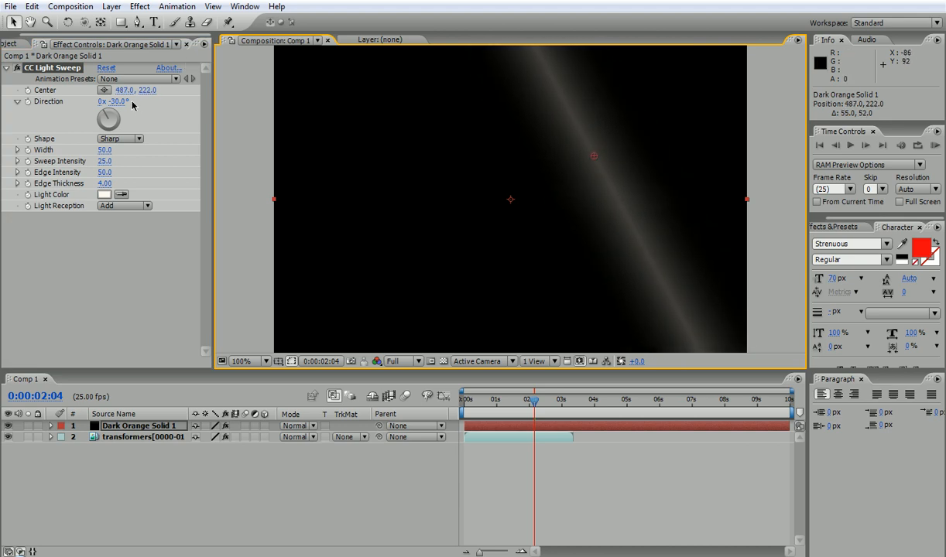
pyautogui.moveTo(112, 112)
pyautogui.mouseDown()
pyautogui.moveTo(123, 116)
pyautogui.moveTo(117, 106)
pyautogui.mouseUp()
pyautogui.moveTo(101, 162); pyautogui.dragTo(175, 138)
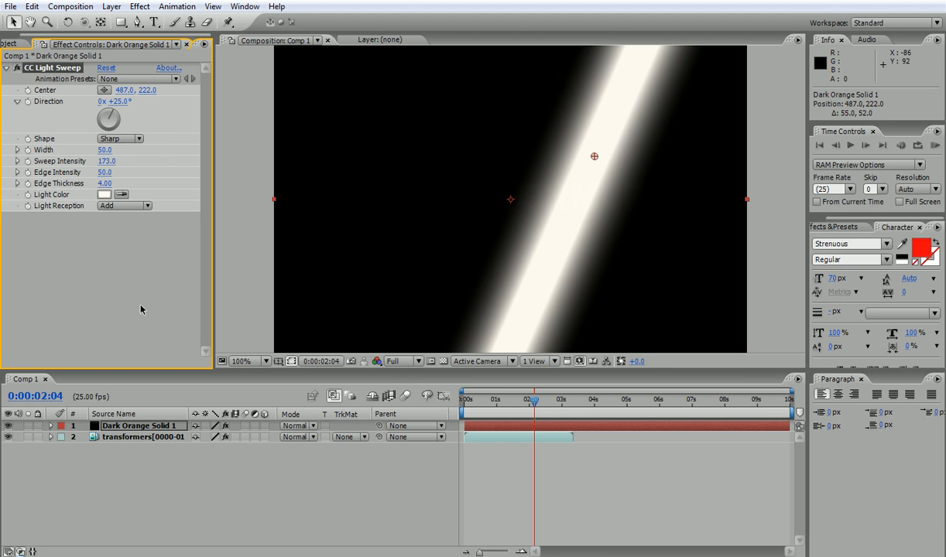
# - Rename the solid layer as sweep
pyautogui.click(130, 427)
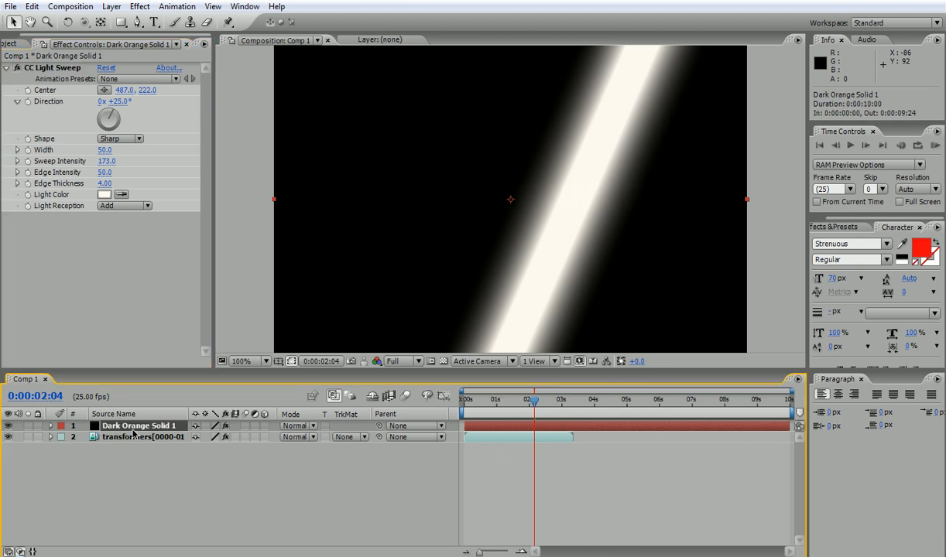
pyautogui.press('Return')
pyautogui.write('sweep')
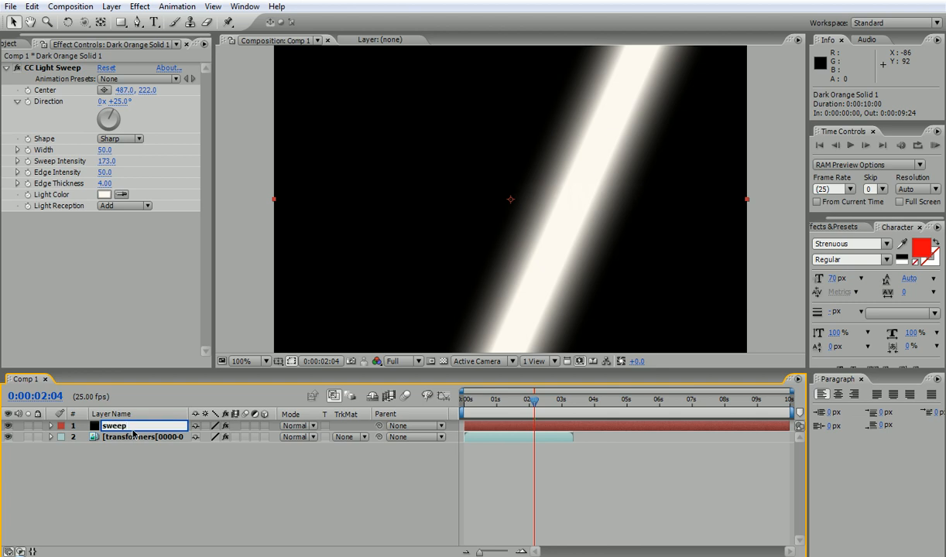
pyautogui.press('Return')
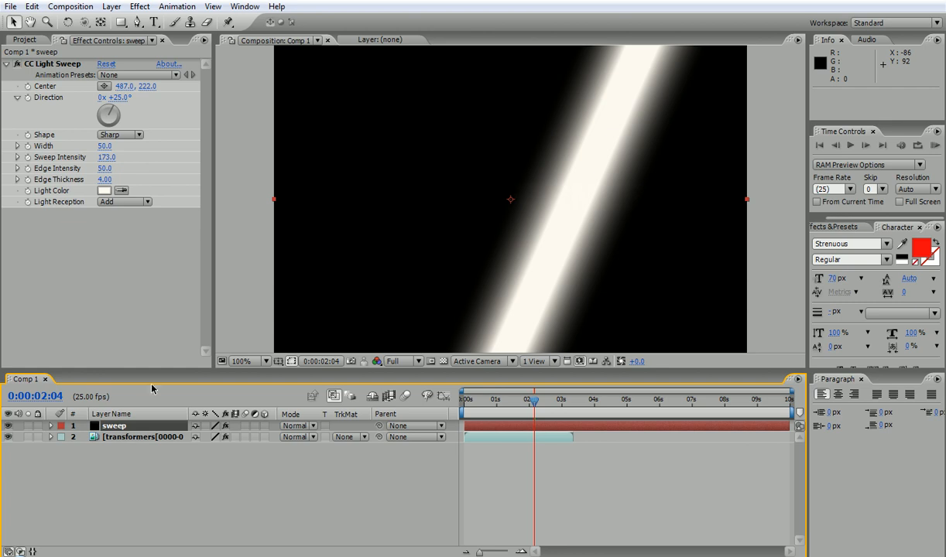
# - Hide the timeline's Modes column and show it again
pyautogui.rightClick(352, 415)
pyautogui.moveTo(423, 458)
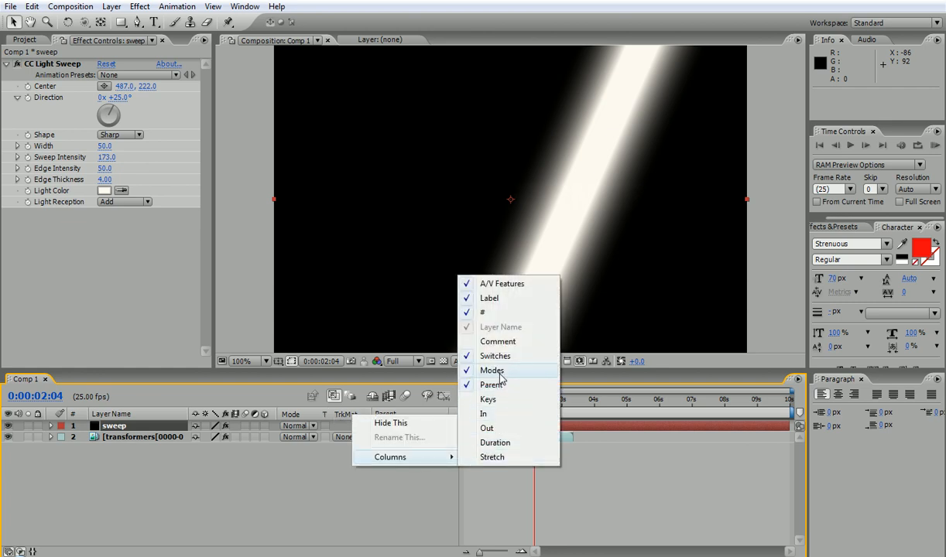
pyautogui.click(492, 370)
pyautogui.rightClick(331, 420)
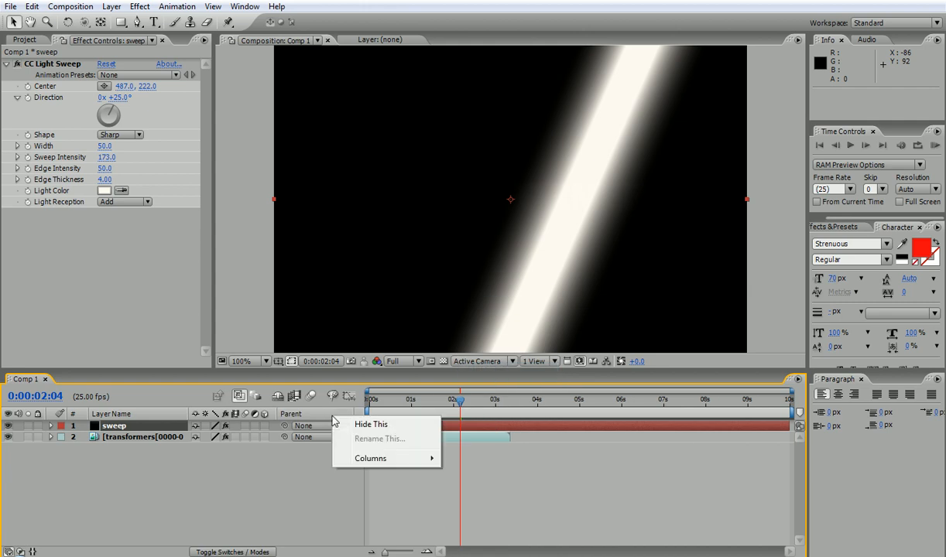
pyautogui.moveTo(439, 458)
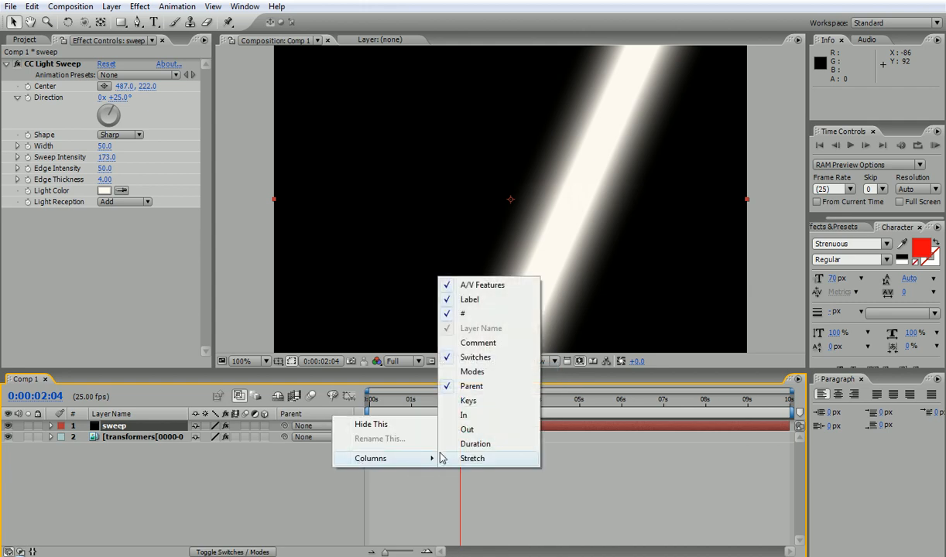
pyautogui.click(473, 371)
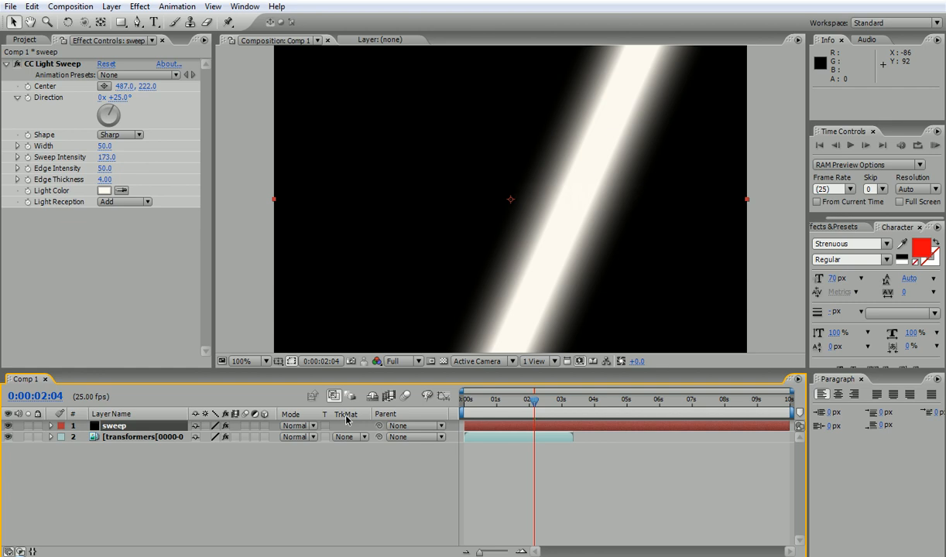
# - Try the Alpha and Alpha Inverted track mattes on the transformers layer, and set it to Luma Matte "sweep"
pyautogui.click(152, 437)
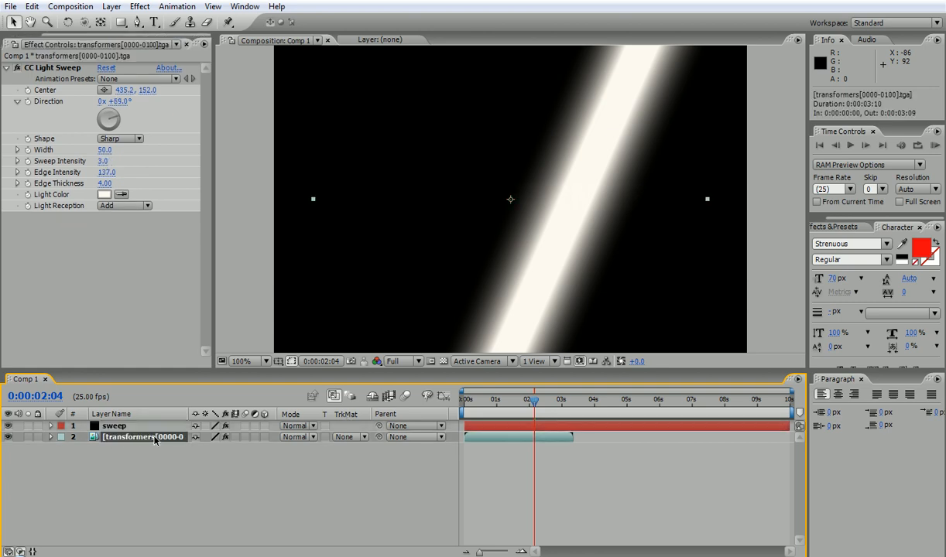
pyautogui.click(360, 437)
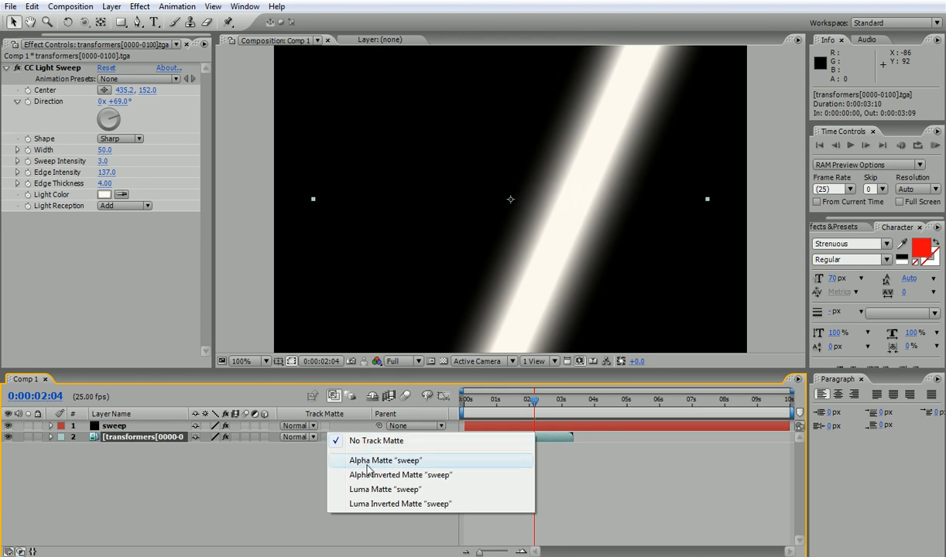
pyautogui.click(368, 465)
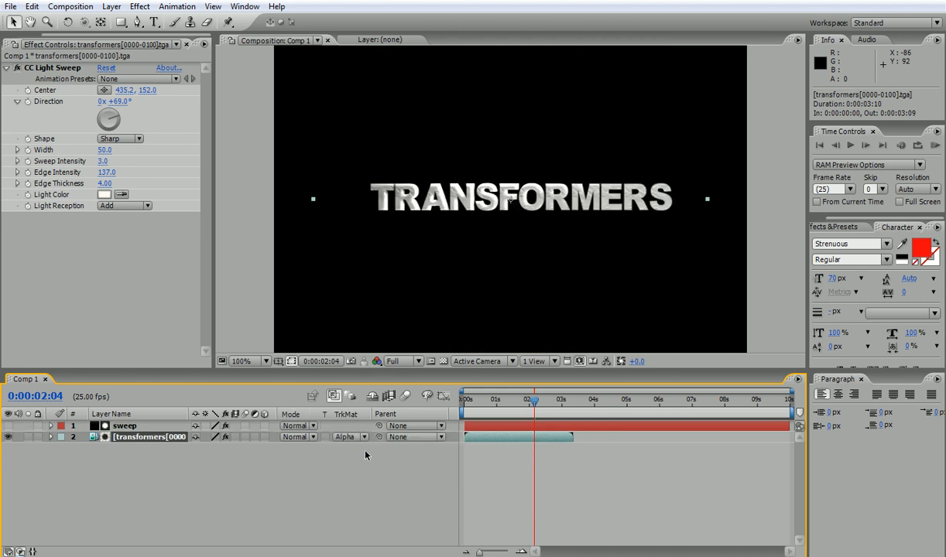
pyautogui.click(358, 438)
pyautogui.click(360, 456)
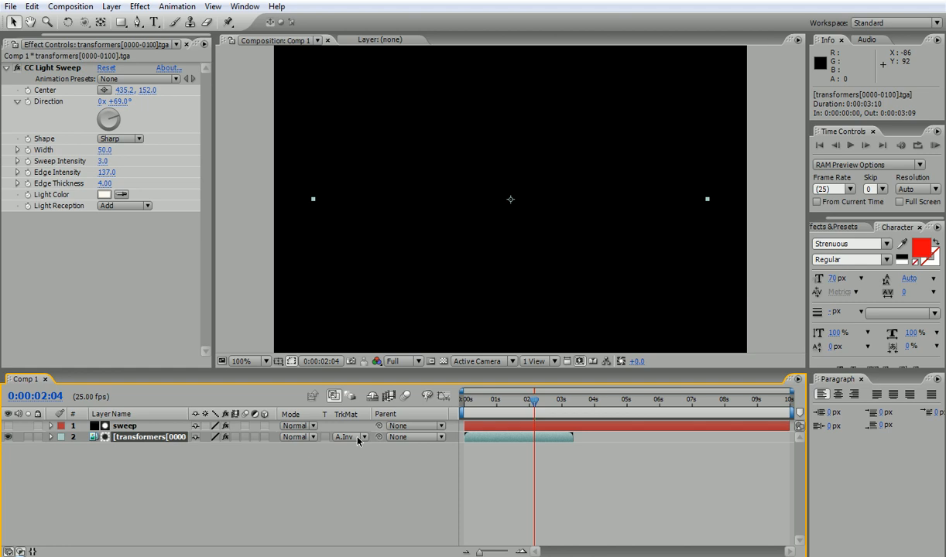
pyautogui.click(358, 438)
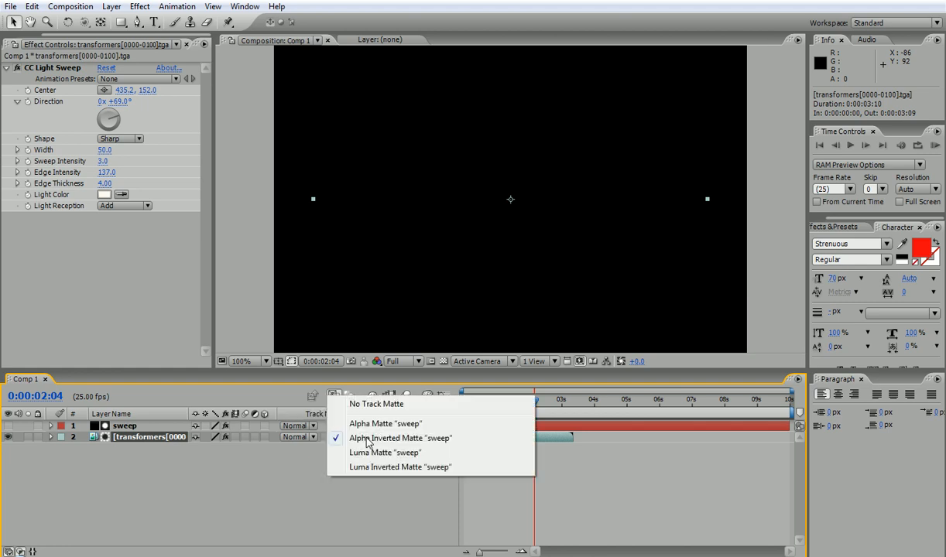
pyautogui.click(379, 455)
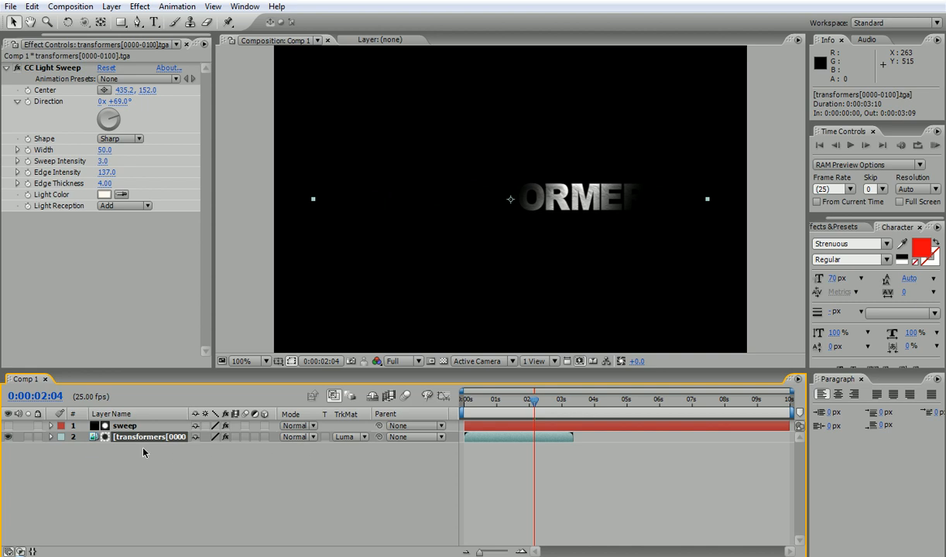
# - Try Luma Inverted Matte "sweep" on the transformers layer and return it to Luma Matte
pyautogui.click(345, 439)
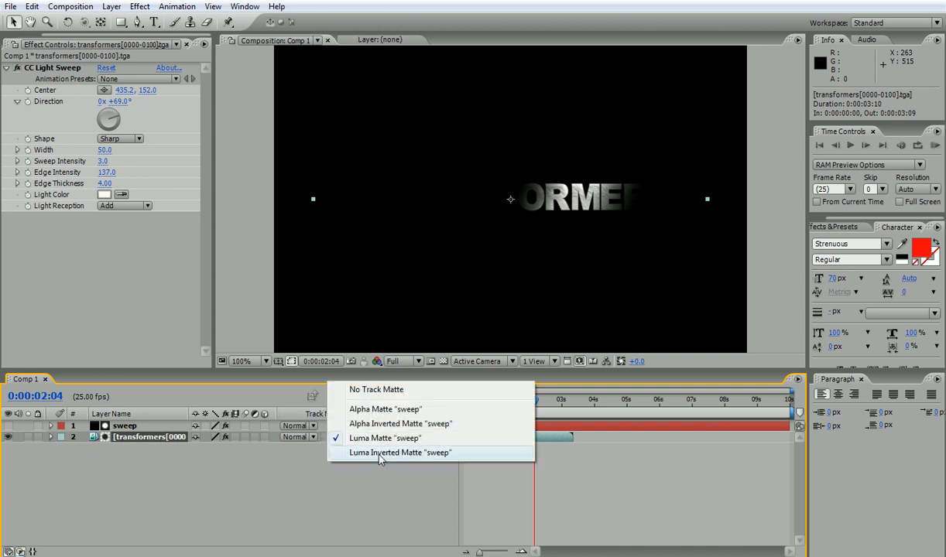
pyautogui.click(380, 453)
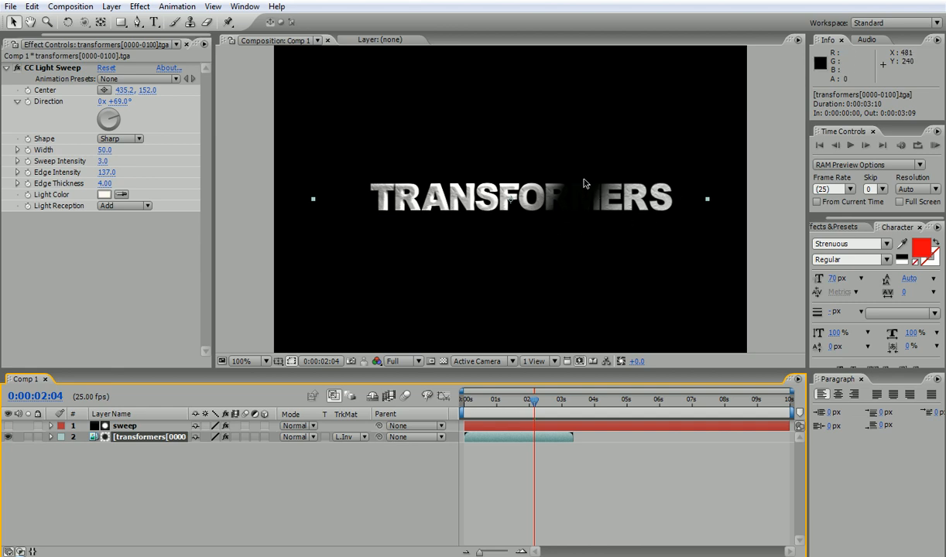
pyautogui.click(347, 436)
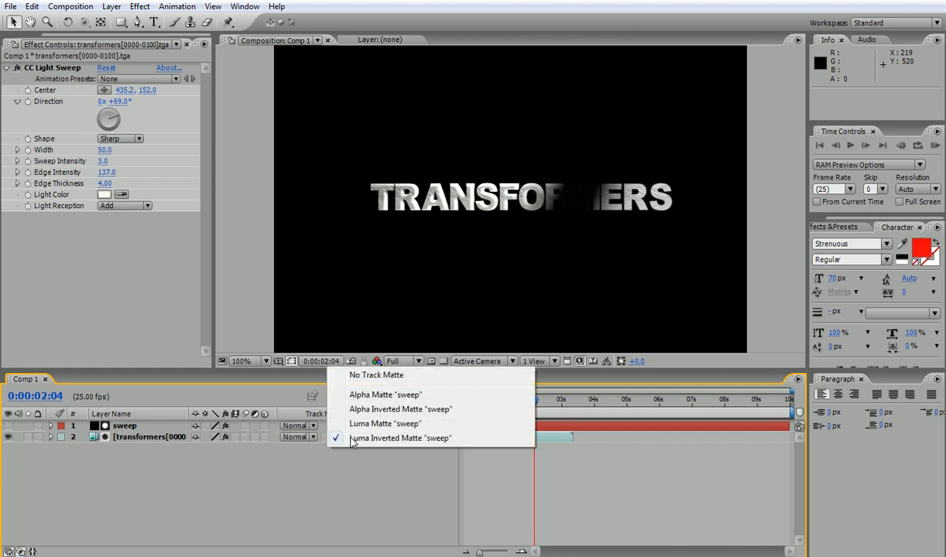
pyautogui.click(354, 424)
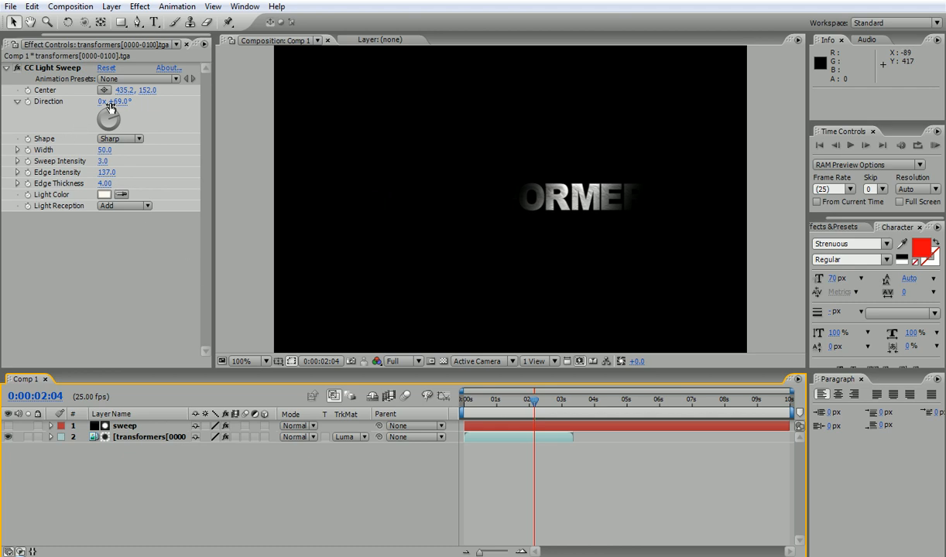
# - Move the transformers layer's light sweep center to about 272, 149
pyautogui.click(104, 89)
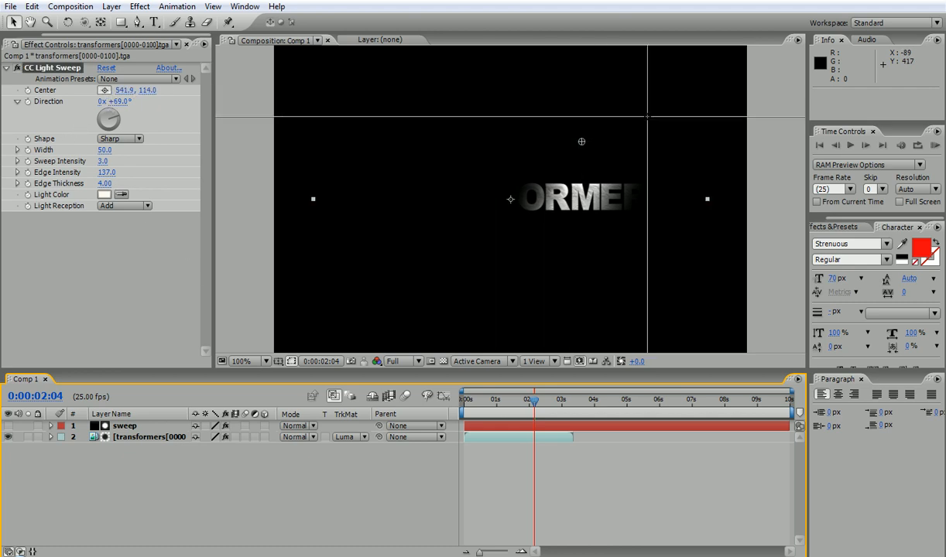
pyautogui.click(644, 138)
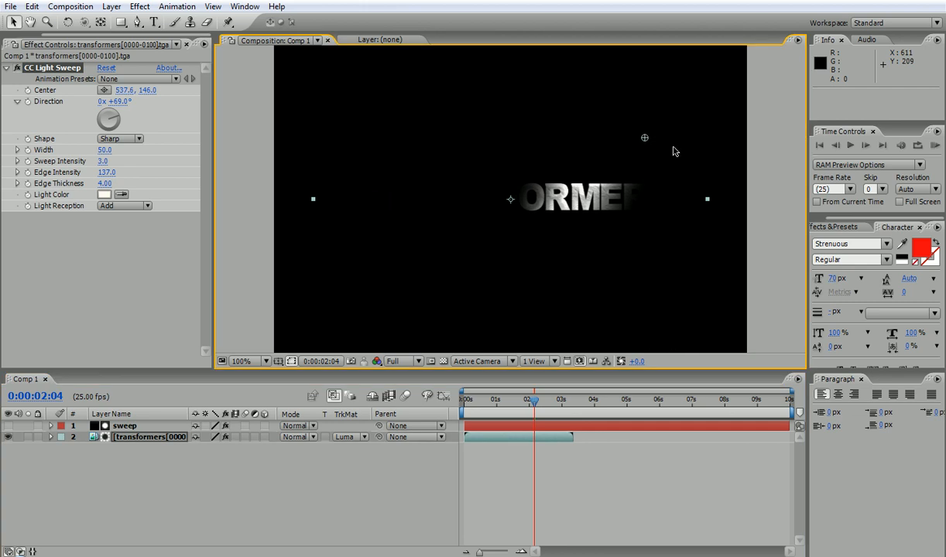
pyautogui.moveTo(644, 138); pyautogui.dragTo(481, 141)
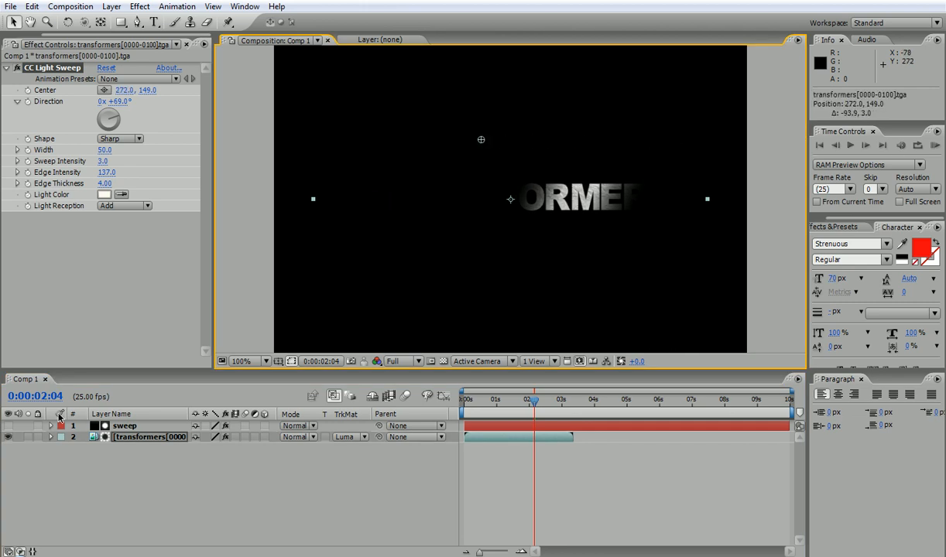
# - Move the sweep layer's light sweep center to about 561, 220, over the end of the title
pyautogui.click(124, 425)
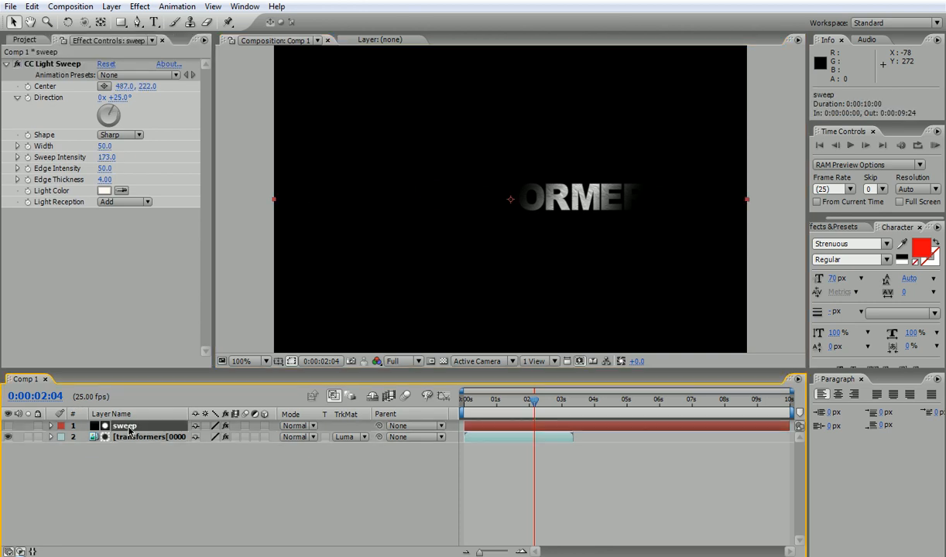
pyautogui.click(104, 85)
pyautogui.click(644, 144)
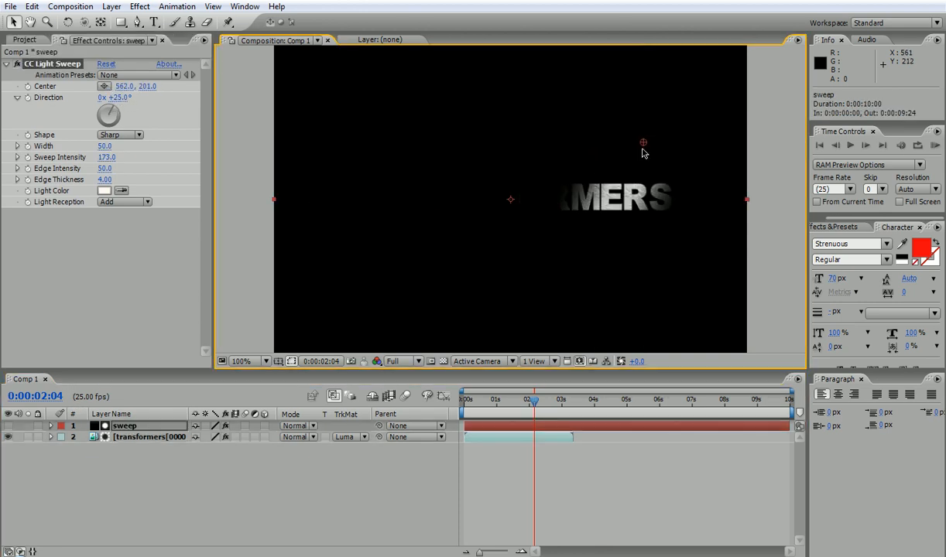
pyautogui.moveTo(643, 144)
pyautogui.mouseDown()
pyautogui.moveTo(464, 159)
pyautogui.moveTo(313, 157)
pyautogui.moveTo(650, 159)
pyautogui.moveTo(642, 152)
pyautogui.mouseUp()
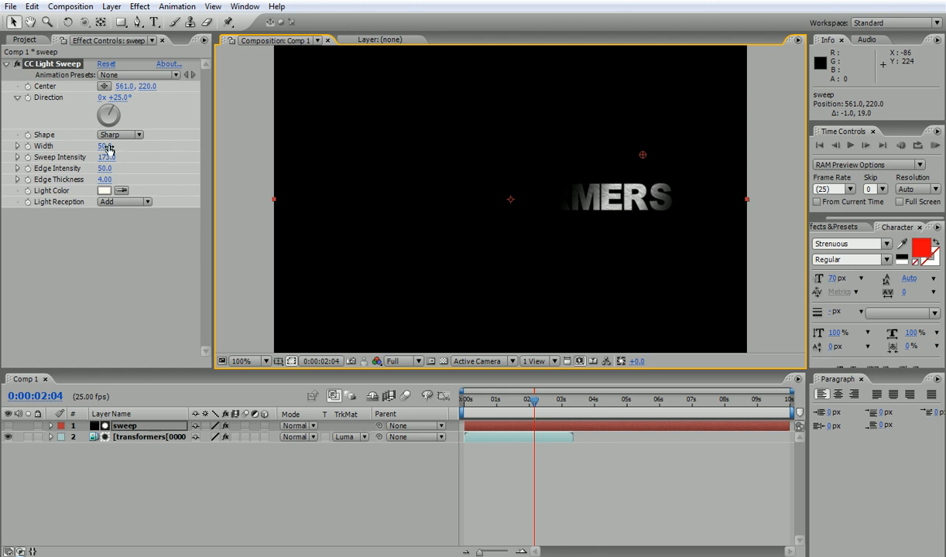
# - Set the sweep layer's Width to 22 and Sweep Intensity to 149, trying other Light Reception modes before returning to Add
pyautogui.moveTo(99, 146); pyautogui.dragTo(192, 155)
pyautogui.click(122, 202)
pyautogui.click(127, 221)
pyautogui.click(131, 202)
pyautogui.click(134, 219)
pyautogui.click(133, 202)
pyautogui.click(132, 172)
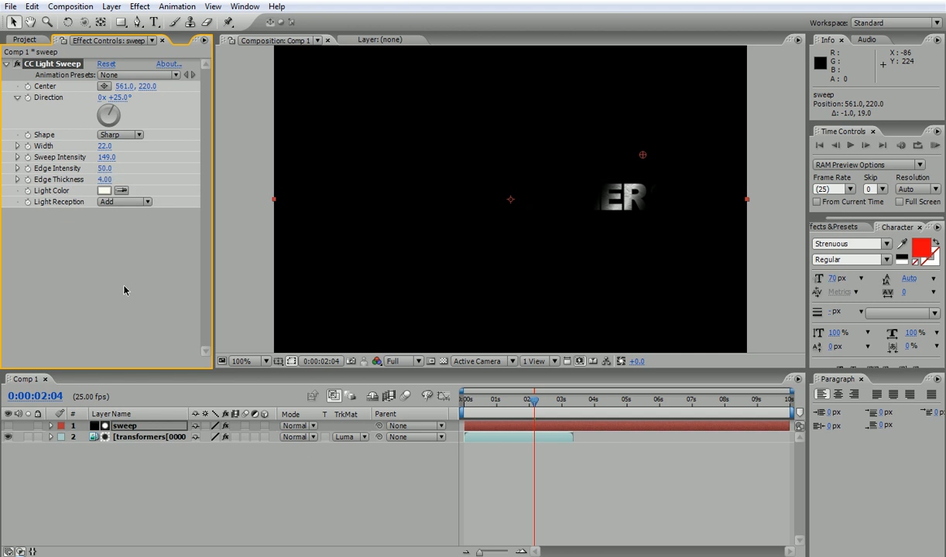
# - Set the sweep layer's blending mode to Add, and show the layer briefly before hiding it again
pyautogui.click(296, 426)
pyautogui.click(298, 144)
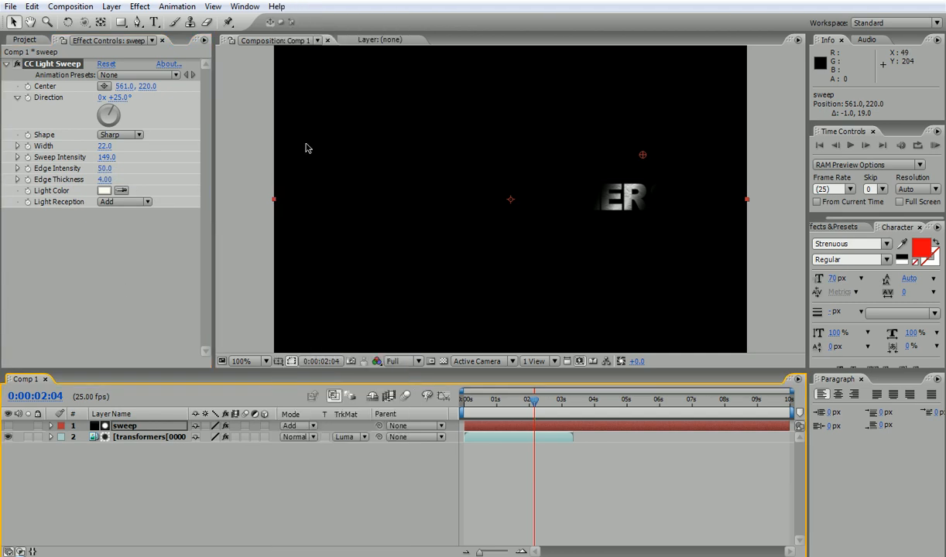
pyautogui.click(7, 426)
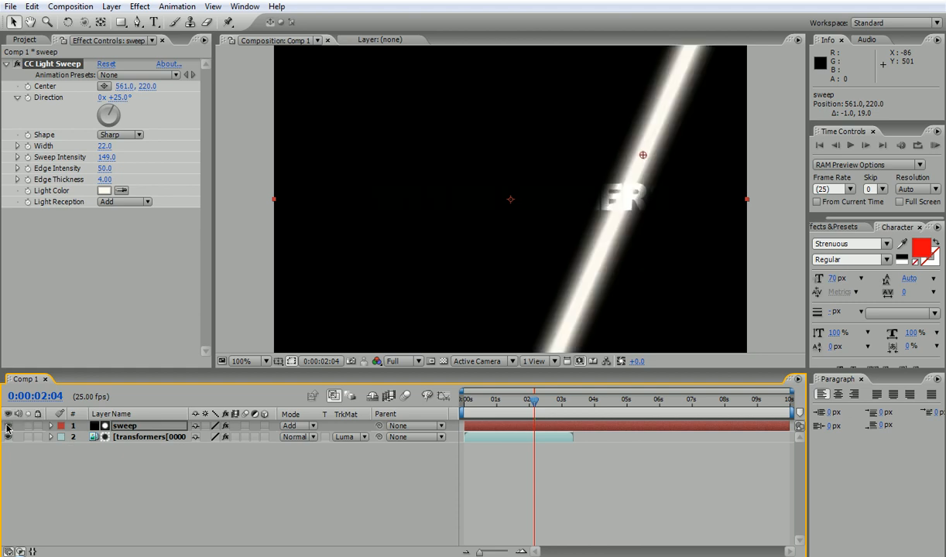
pyautogui.click(8, 426)
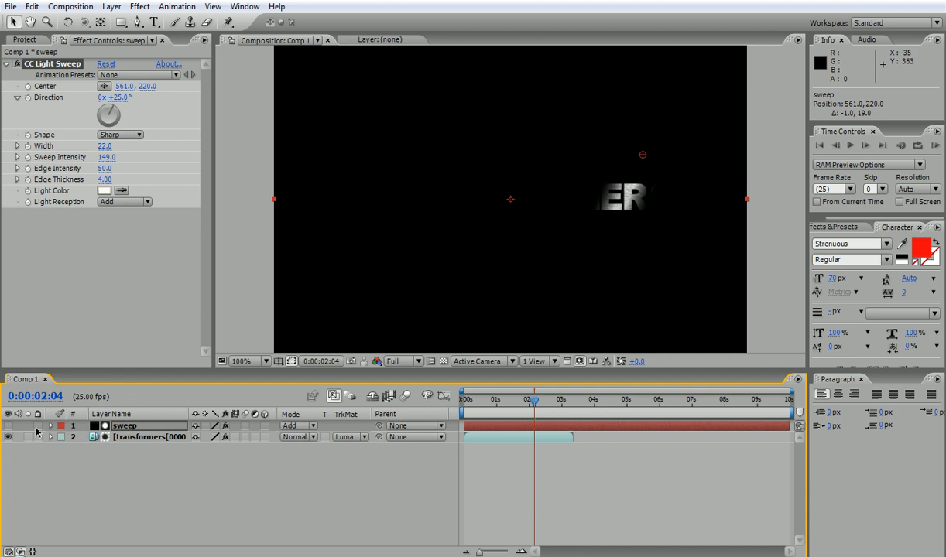
# - Duplicate the transformers layer and delete the CC Light Sweep effect from the lower copy
pyautogui.click(147, 437)
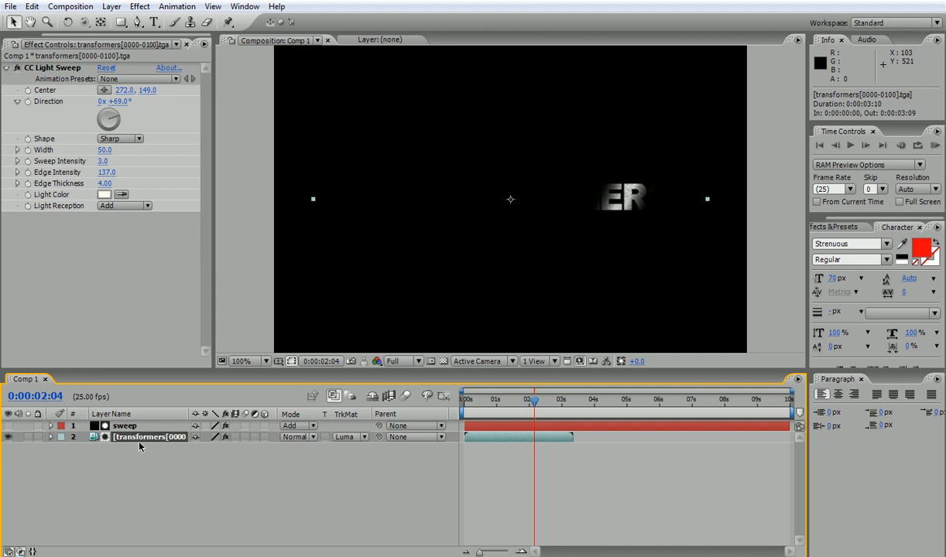
pyautogui.hotkey('ctrl', 'd')
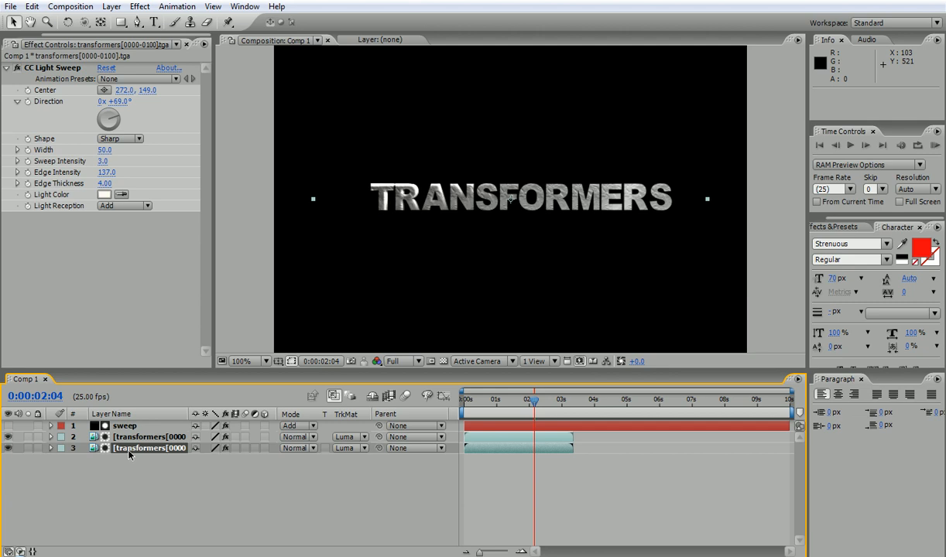
pyautogui.click(51, 449)
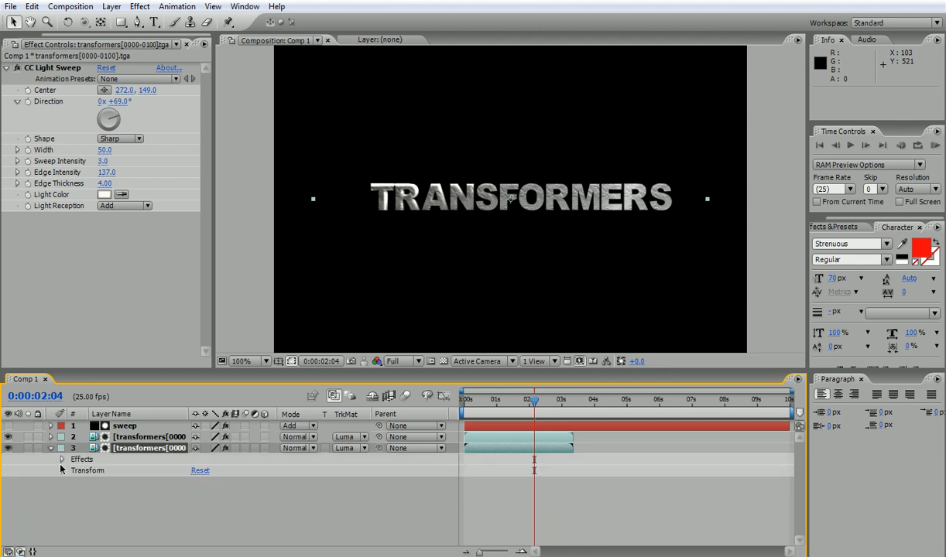
pyautogui.click(62, 460)
pyautogui.click(103, 471)
pyautogui.press('Delete')
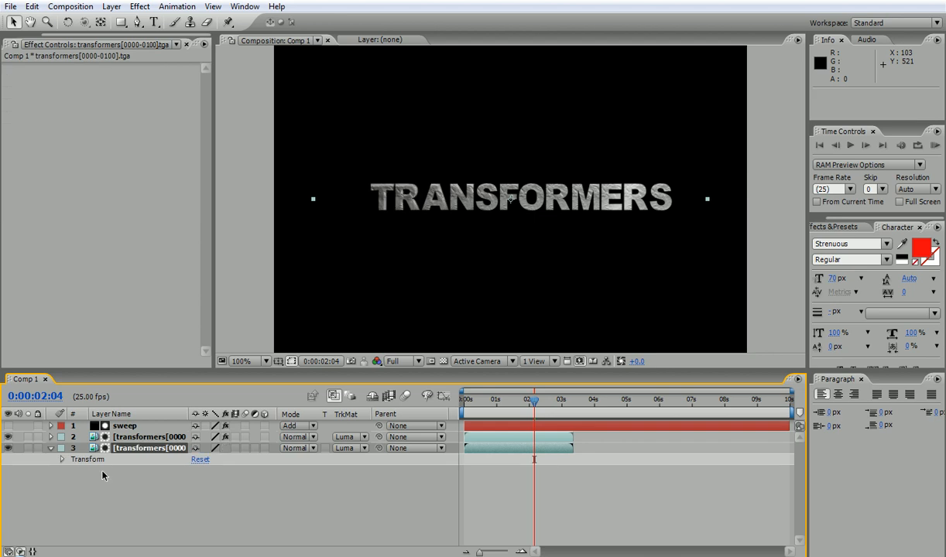
pyautogui.click(51, 449)
# - Check the upper transformers copy at 0:00:01:19 against the sweep layer, showing that layer briefly and hiding it again
pyautogui.click(134, 438)
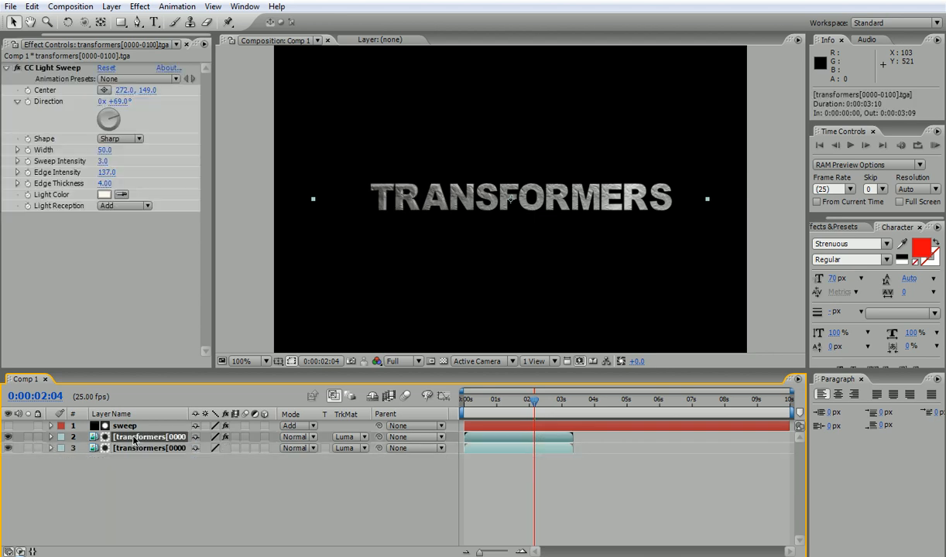
pyautogui.moveTo(511, 399)
pyautogui.mouseDown()
pyautogui.moveTo(497, 402)
pyautogui.moveTo(561, 401)
pyautogui.moveTo(520, 401)
pyautogui.mouseUp()
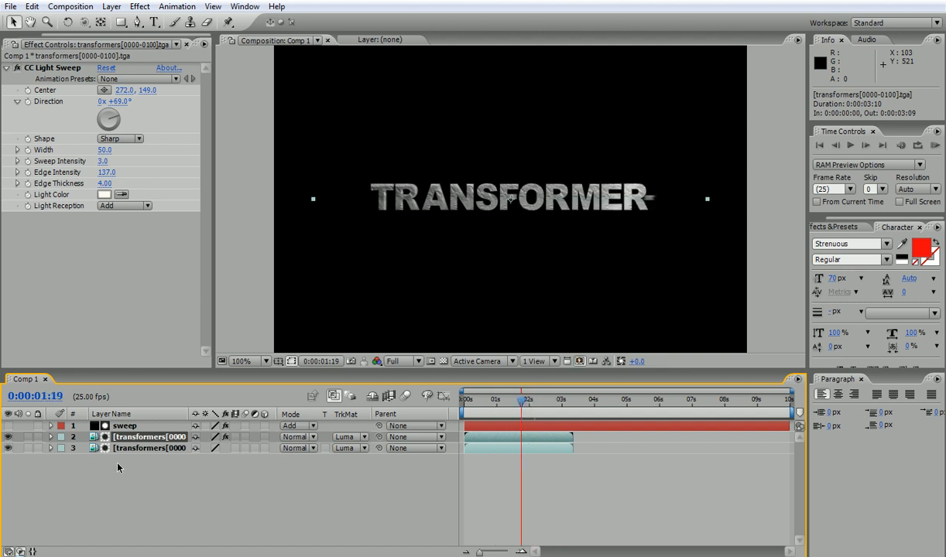
pyautogui.click(8, 426)
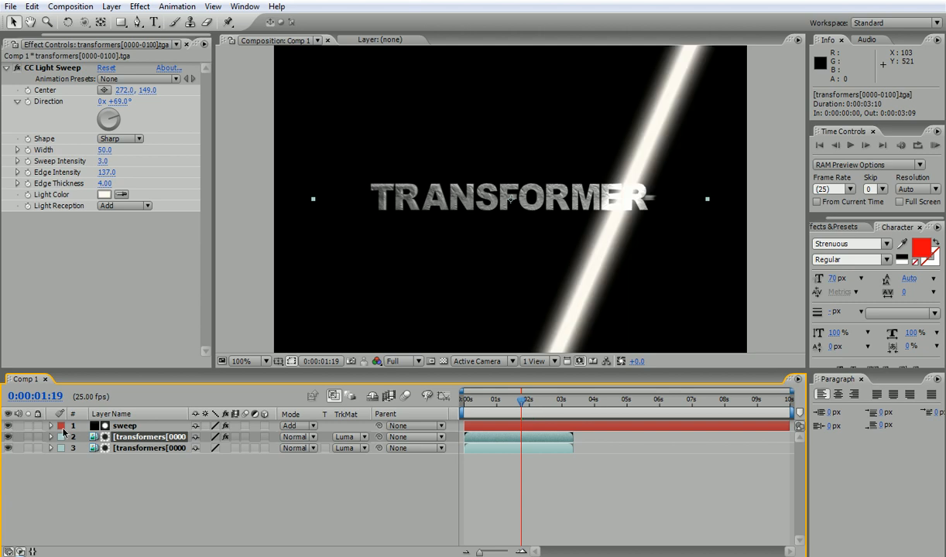
pyautogui.click(8, 426)
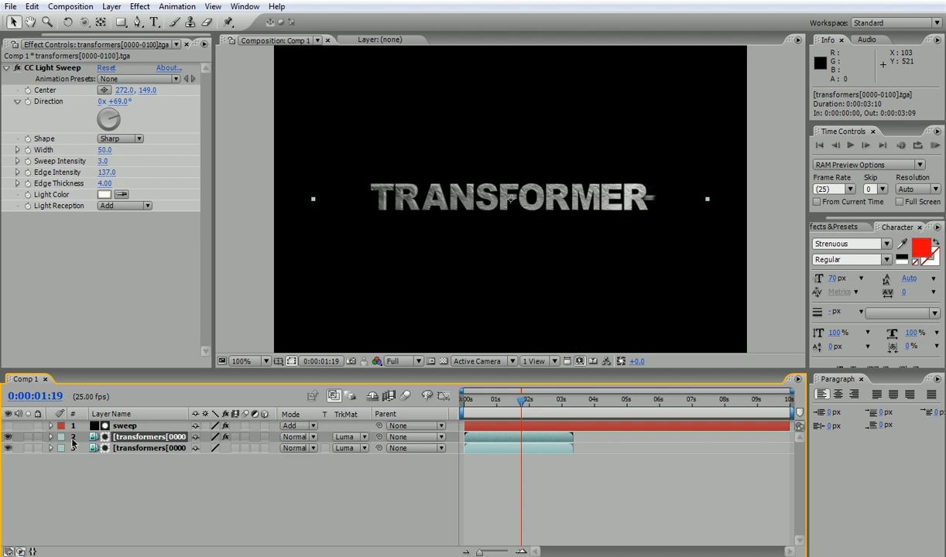
# - Set the upper transformers layer's Sweep Intensity to 200 and its blending mode to Add
pyautogui.click(51, 437)
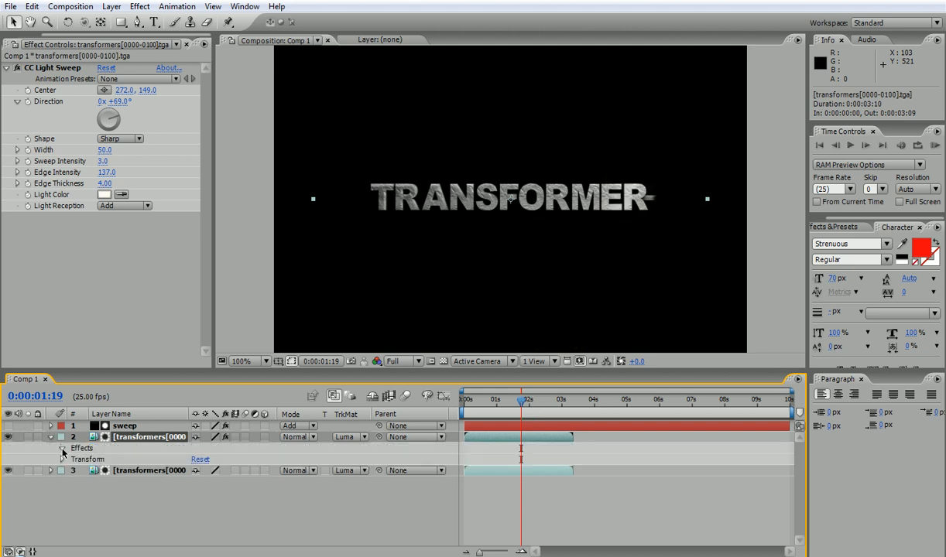
pyautogui.click(62, 448)
pyautogui.click(101, 460)
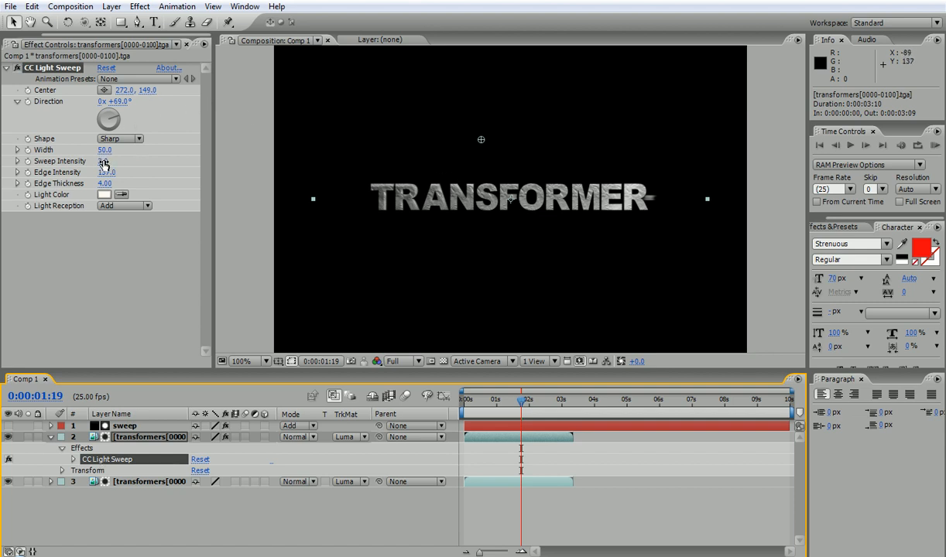
pyautogui.moveTo(105, 163); pyautogui.dragTo(272, 165)
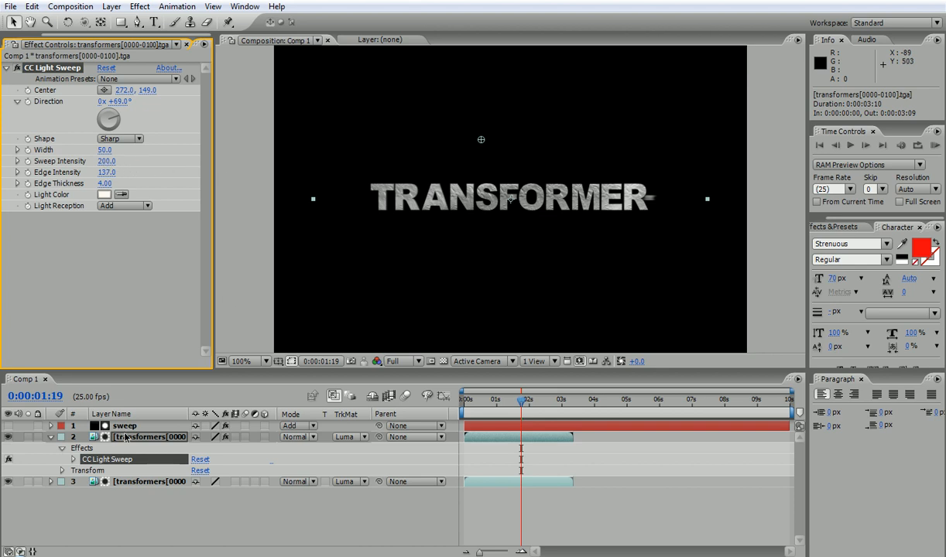
pyautogui.click(117, 435)
pyautogui.click(300, 437)
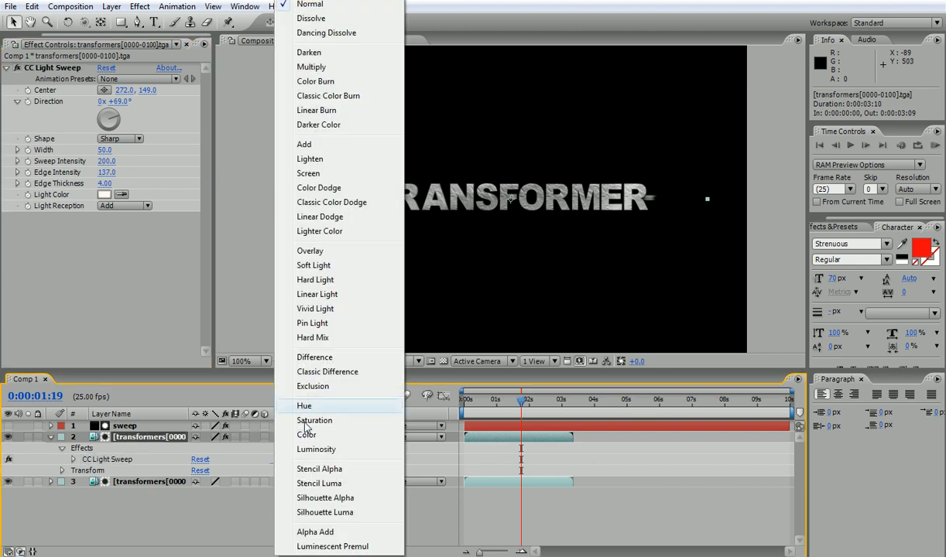
pyautogui.click(305, 143)
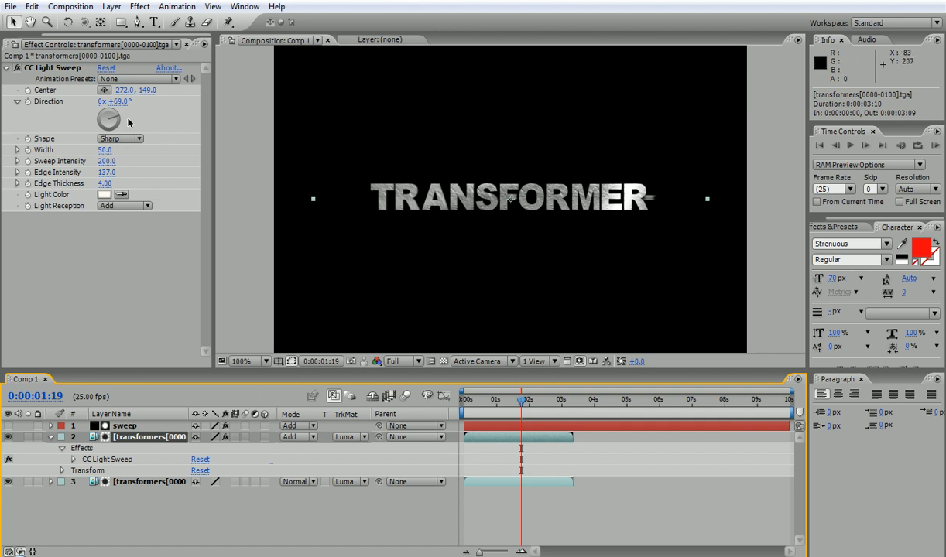
# - Move the upper transformers layer's light sweep center to about 692, 169, beyond the end of the title
pyautogui.click(104, 90)
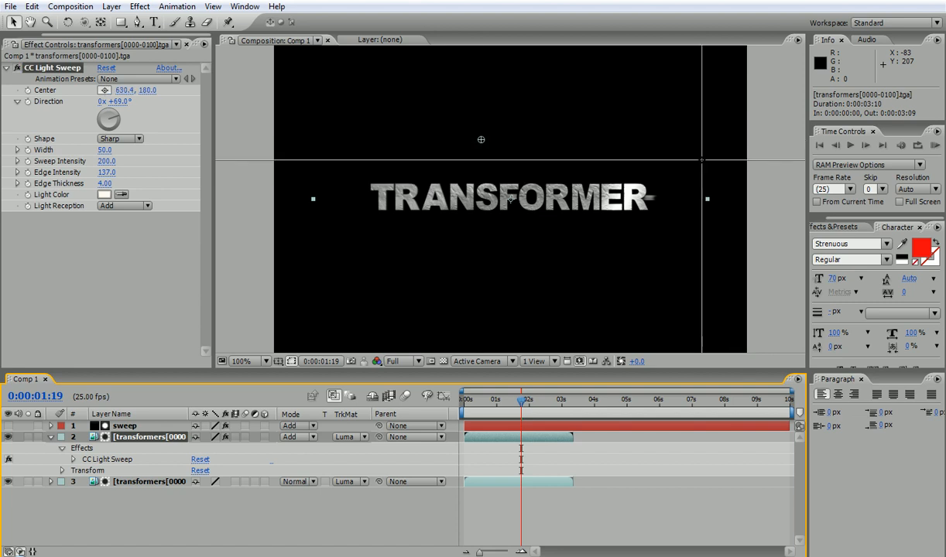
pyautogui.click(702, 162)
pyautogui.moveTo(702, 162); pyautogui.dragTo(739, 152)
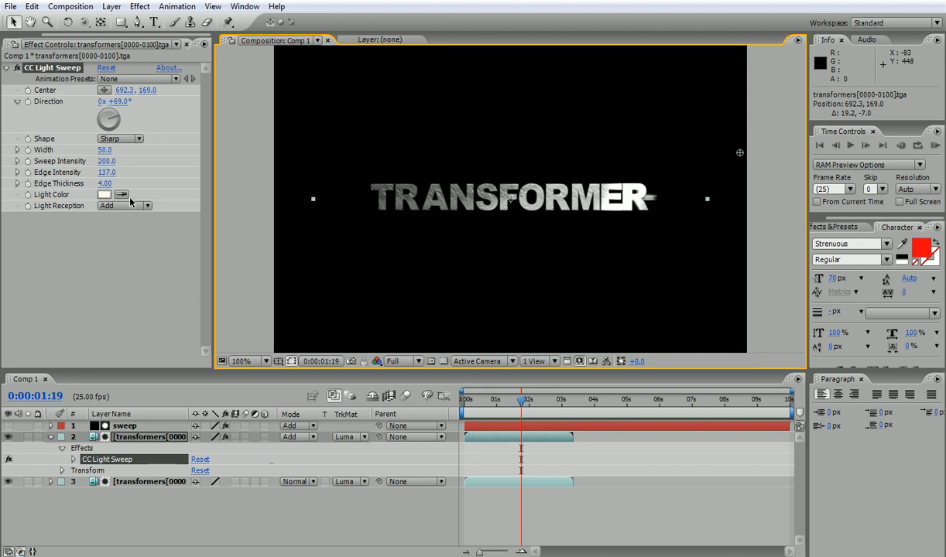
# - Set the upper transformers layer's Sweep Intensity to 7 and its blending mode to Normal
pyautogui.moveTo(110, 162); pyautogui.dragTo(2, 175)
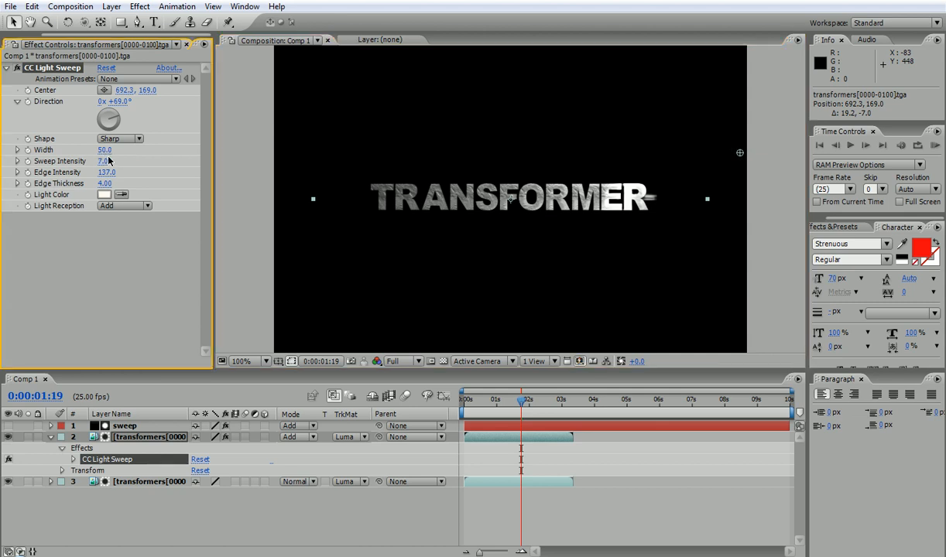
pyautogui.click(293, 438)
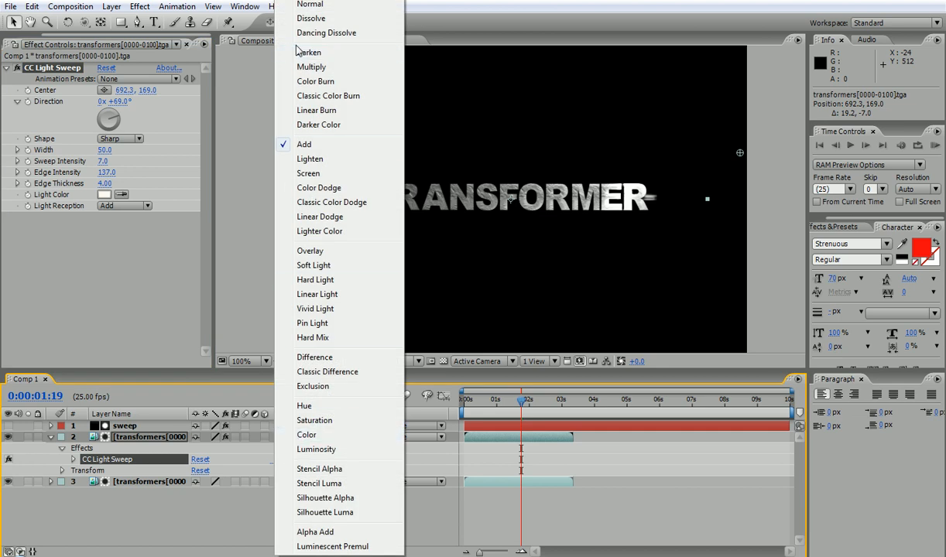
pyautogui.click(310, 5)
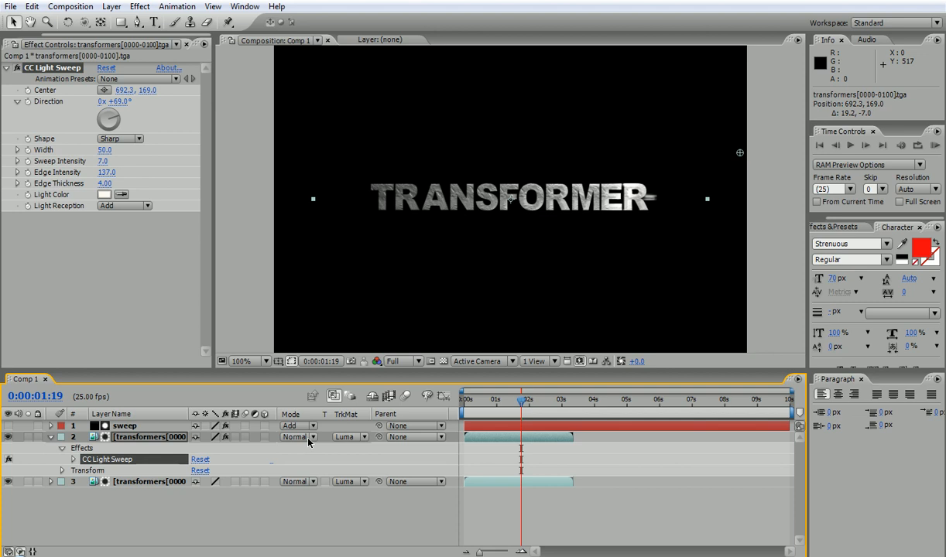
# - Add a keyframe for the upper transformers layer's light sweep Center at 0:00:01:21
pyautogui.click(520, 402)
pyautogui.moveTo(520, 403); pyautogui.dragTo(524, 403)
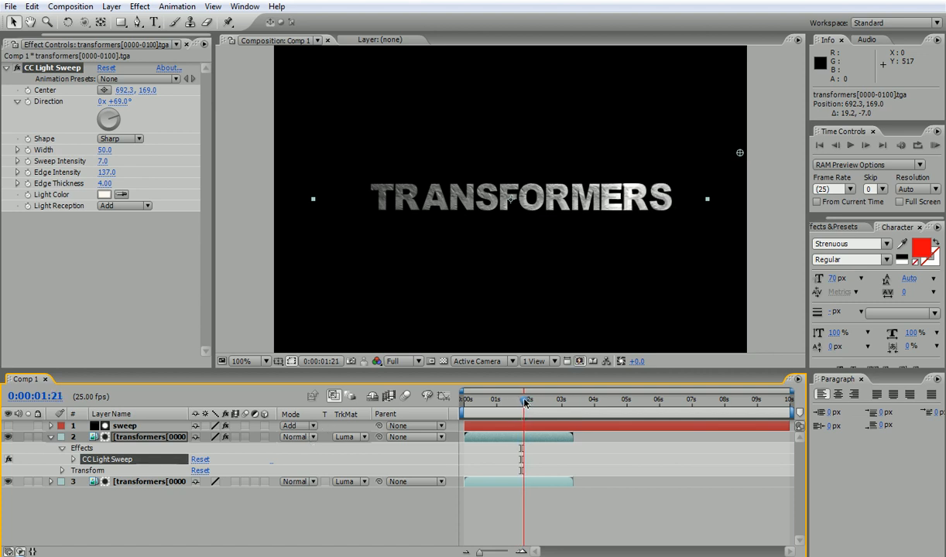
pyautogui.click(73, 459)
pyautogui.click(96, 451)
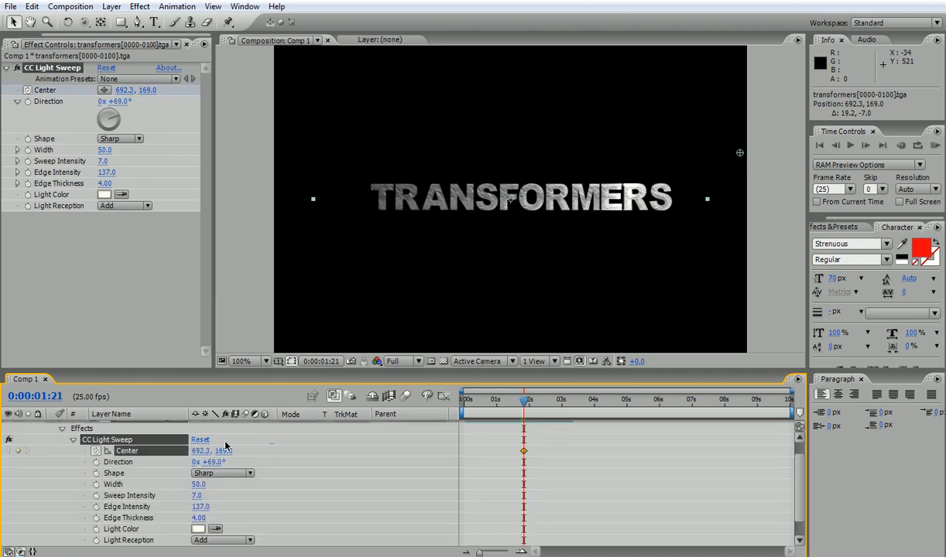
# - Keyframe the light sweep Center at about -11, 185 at 0:00:03:11, and check the movement around 0:00:02:11
pyautogui.moveTo(529, 409); pyautogui.dragTo(577, 403)
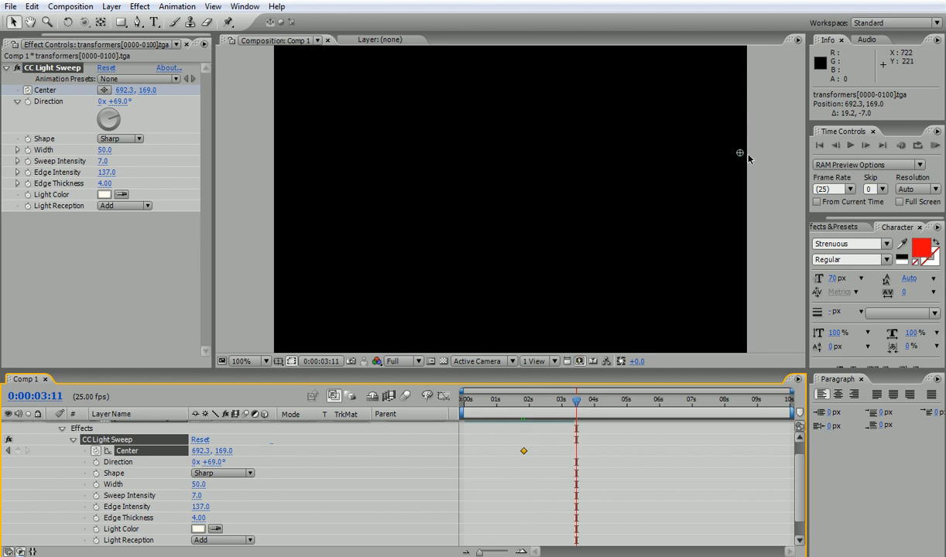
pyautogui.moveTo(739, 153); pyautogui.dragTo(308, 163)
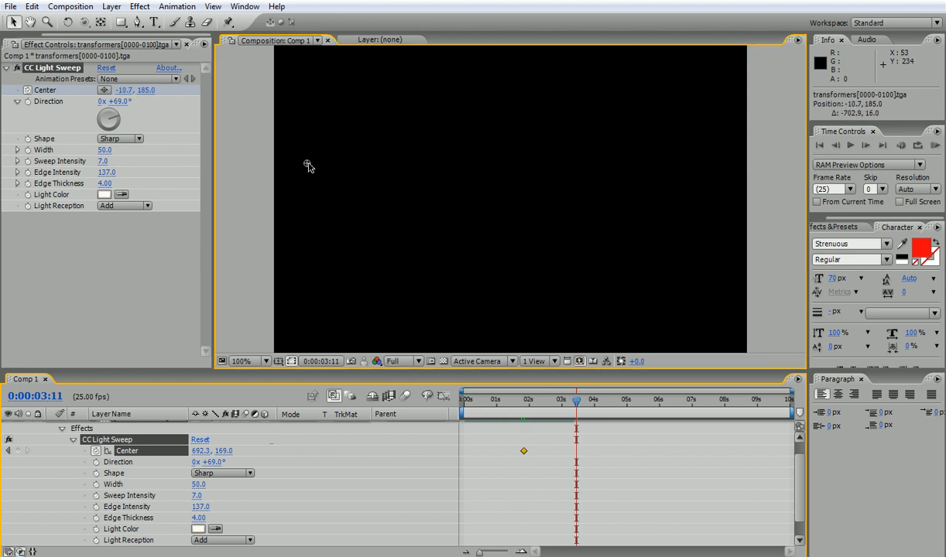
pyautogui.moveTo(576, 408); pyautogui.dragTo(543, 400)
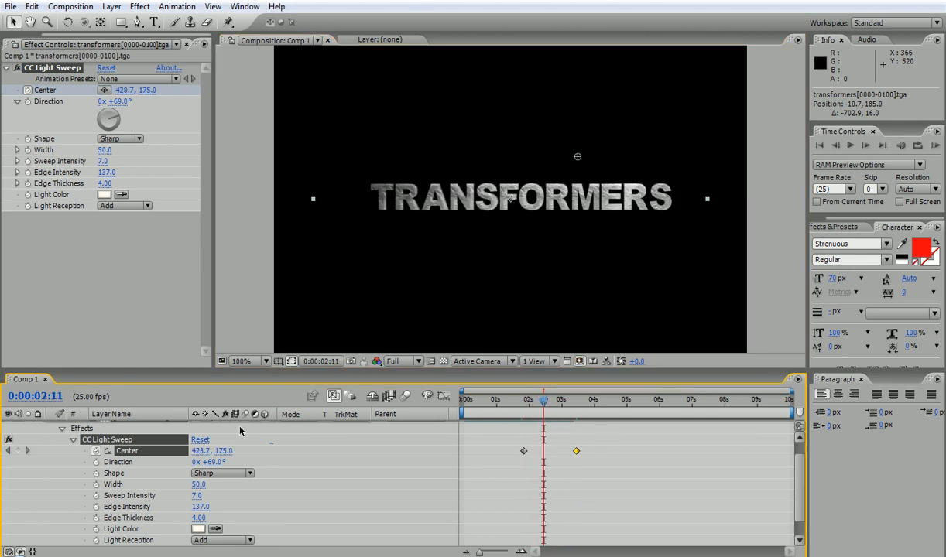
pyautogui.click(62, 430)
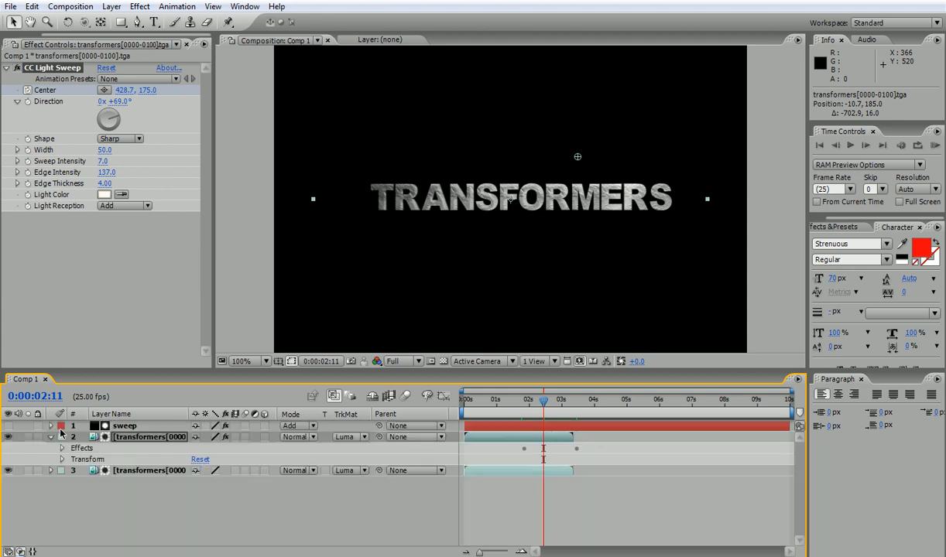
# - Set the upper transformers layer's blending mode to Add and check the result at 0:00:02:07
pyautogui.click(161, 441)
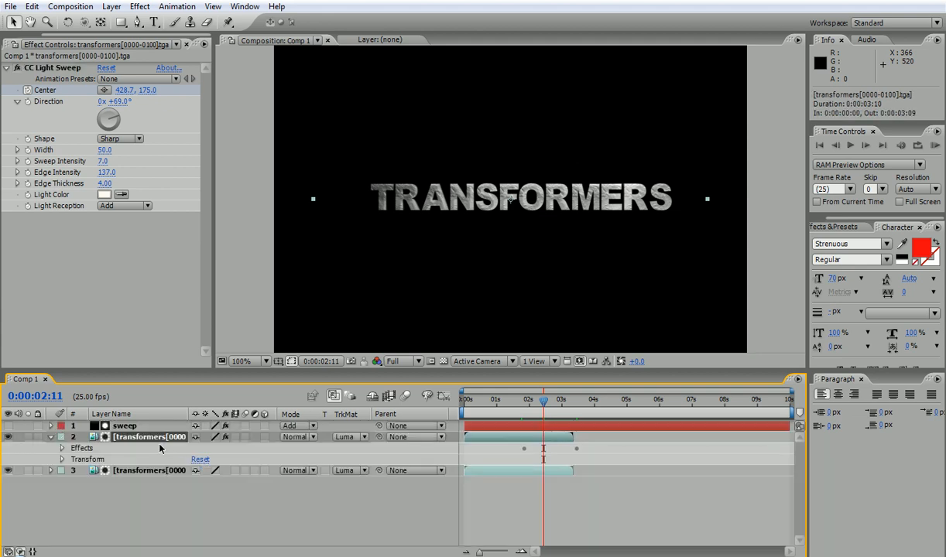
pyautogui.click(280, 438)
pyautogui.click(320, 145)
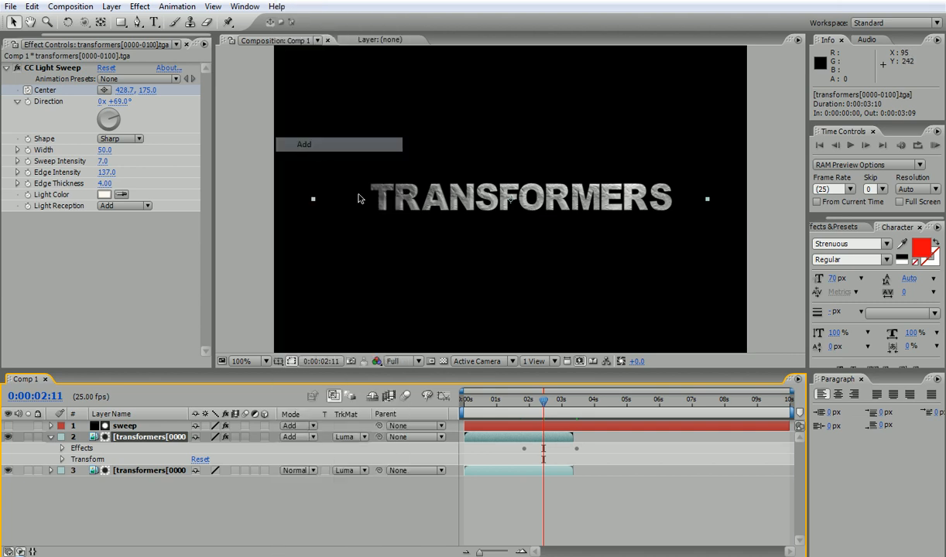
pyautogui.moveTo(548, 405)
pyautogui.mouseDown()
pyautogui.moveTo(574, 405)
pyautogui.moveTo(504, 407)
pyautogui.moveTo(538, 407)
pyautogui.mouseUp()
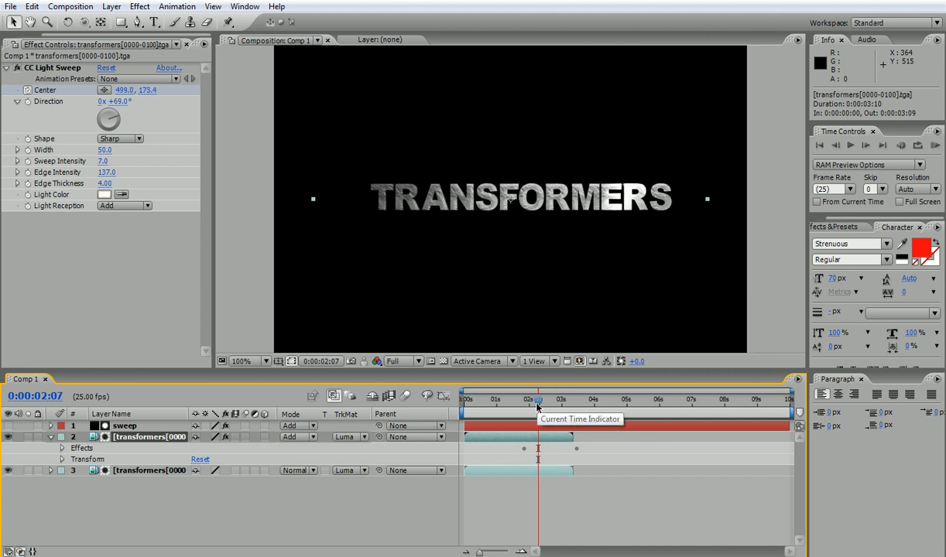